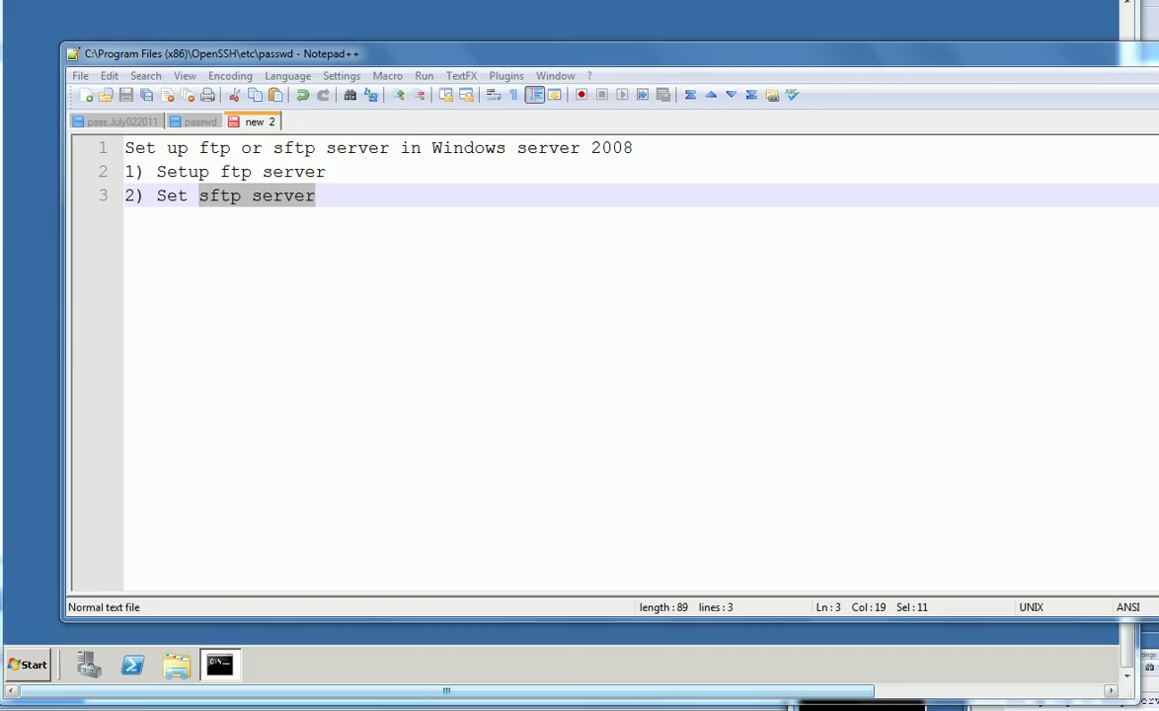
Review the outline notes for setting up an FTP server and an SFTP server in Windows Server 2008
left_click_drag(125, 148, 632, 148)
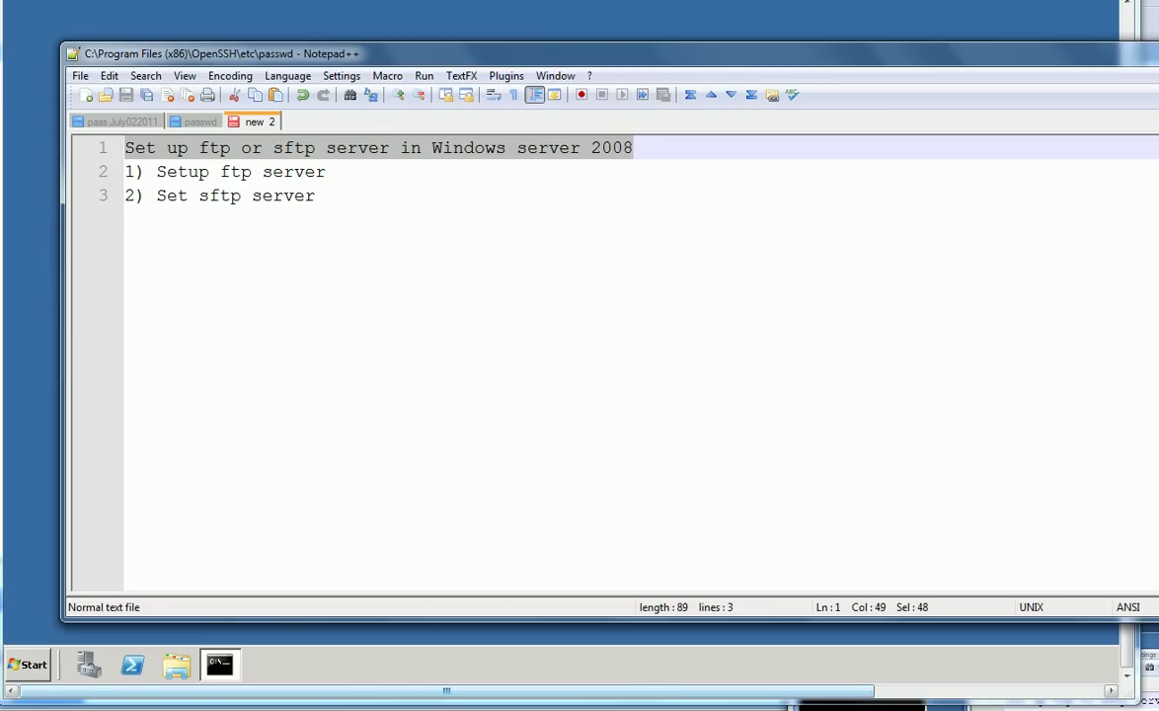
left_click_drag(146, 171, 326, 172)
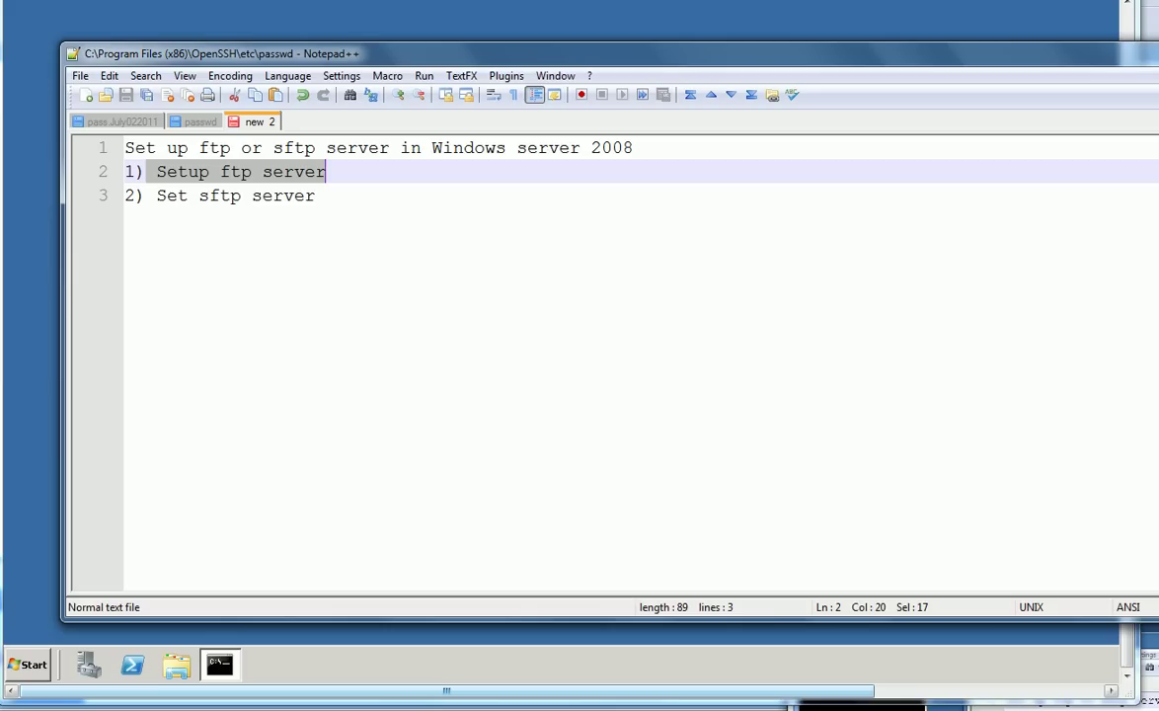
left_click_drag(187, 196, 314, 195)
left_click(220, 172)
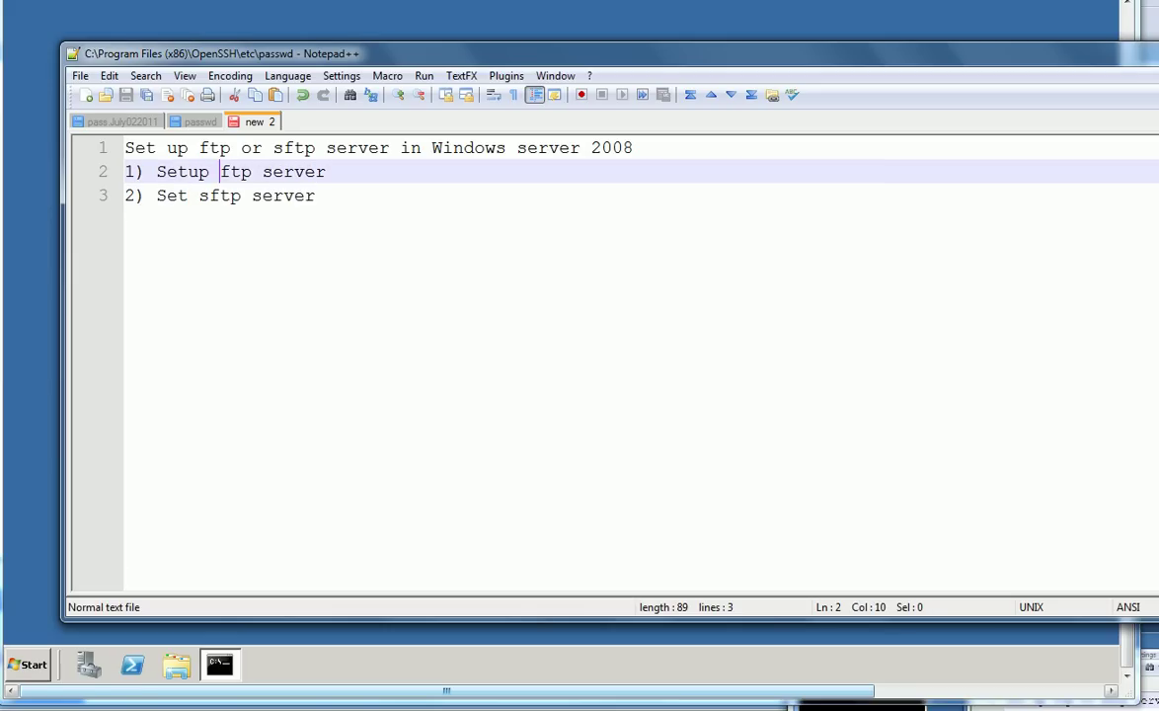
left_click_drag(199, 195, 315, 195)
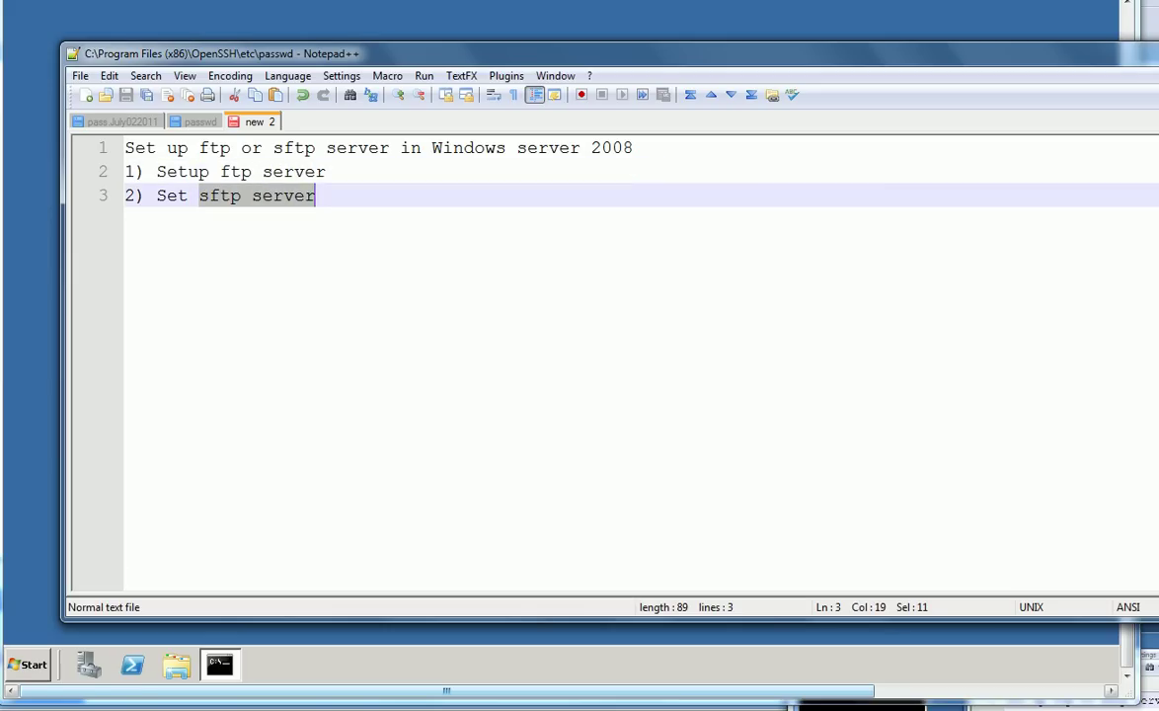
left_click_drag(219, 171, 315, 172)
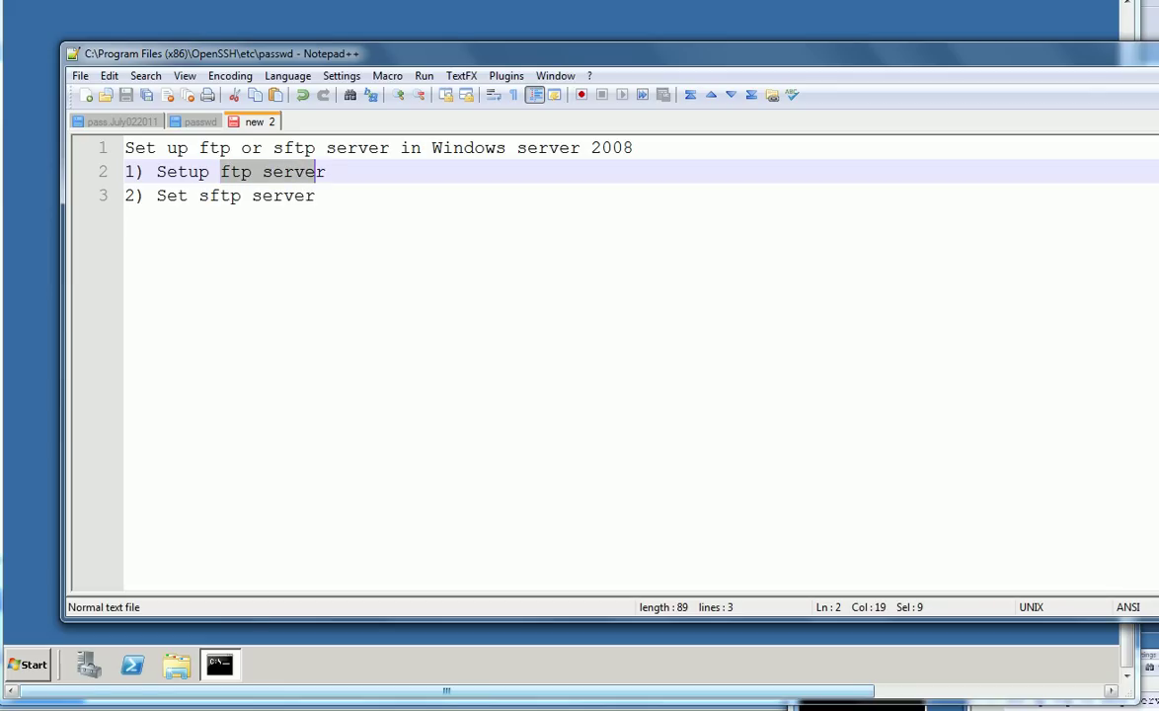
left_click_drag(422, 147, 325, 172)
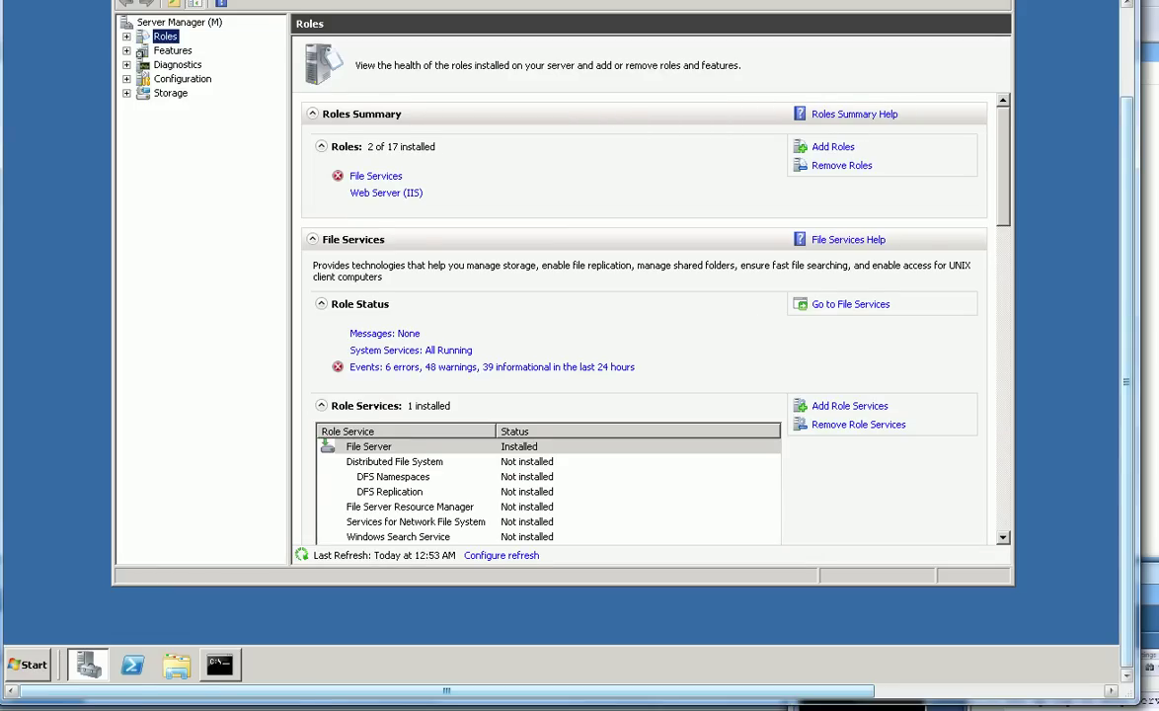
Expand the Roles node in Server Manager and look up its Add Roles command
left_click_drag(1125, 381, 1125, 365)
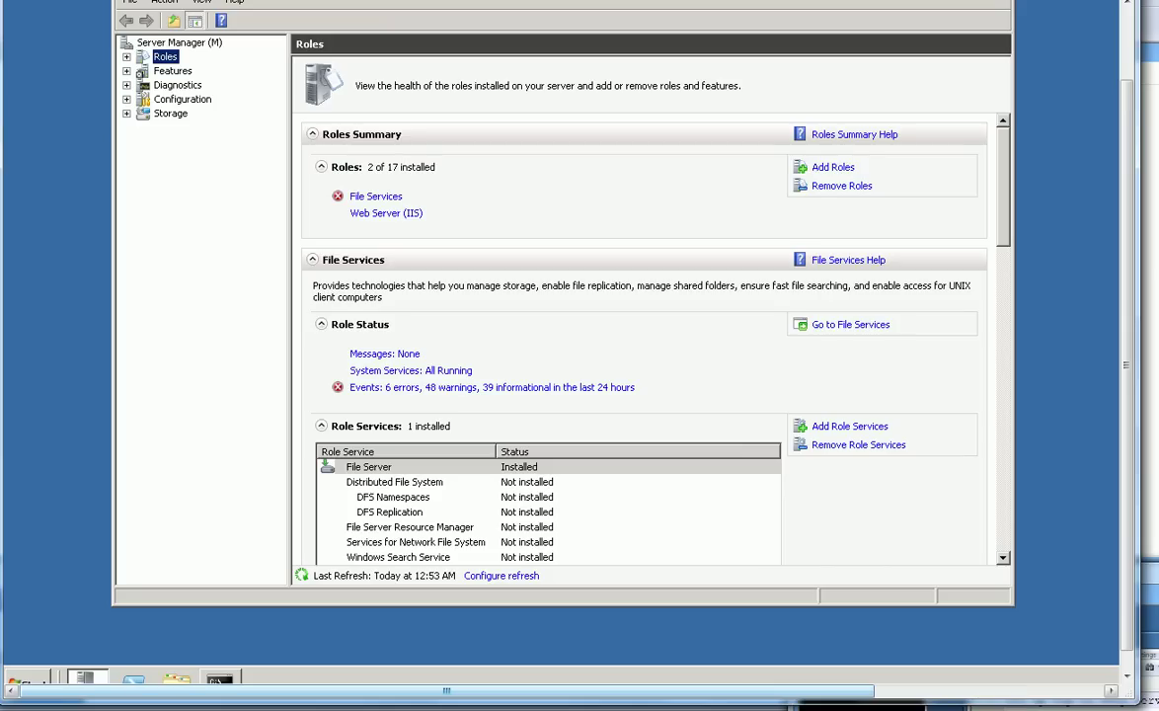
key("Right")
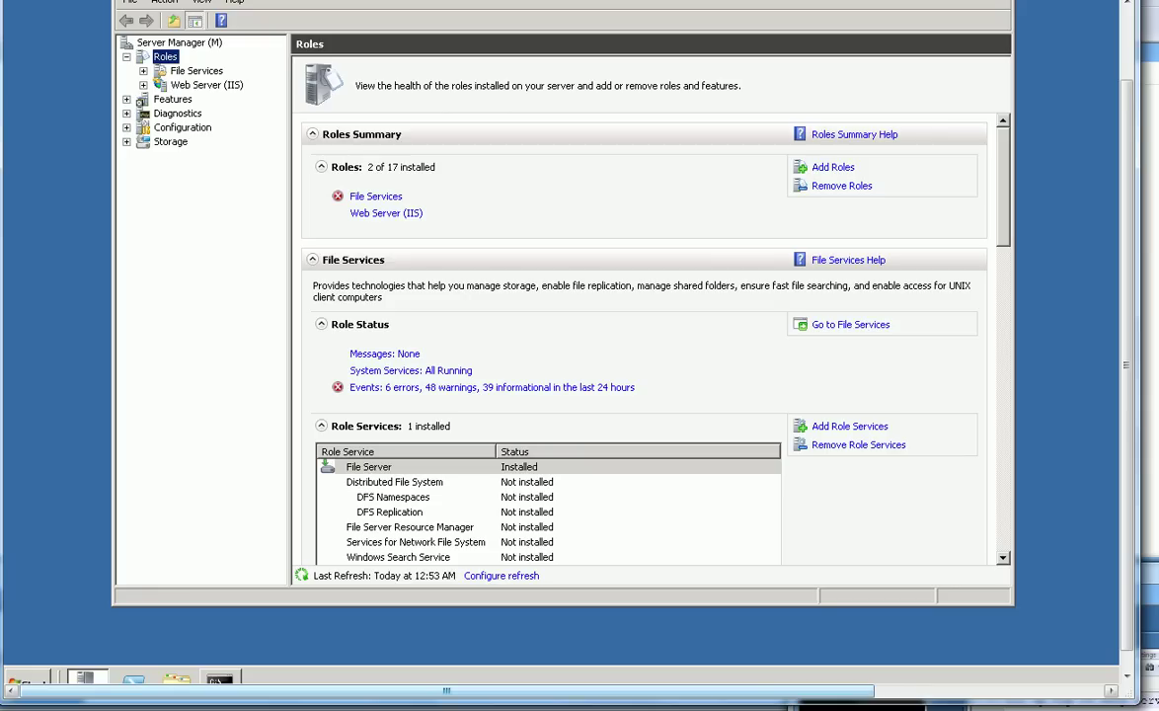
key("shift+F10")
key("Down")
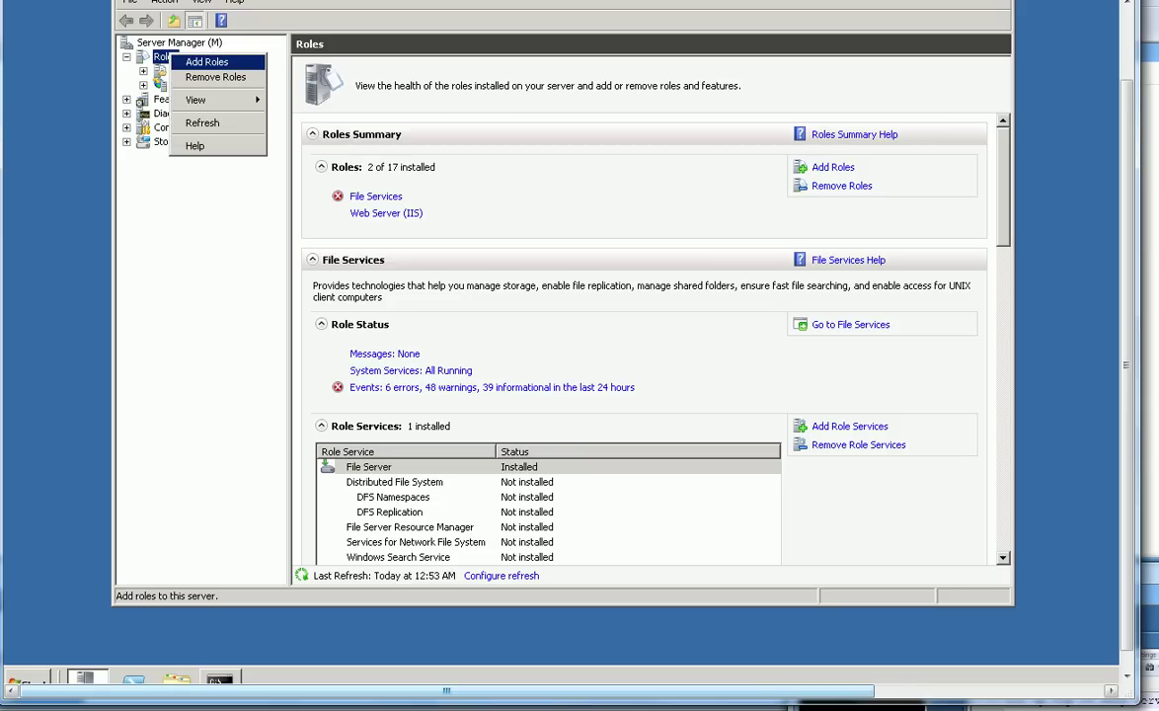
key("Return")
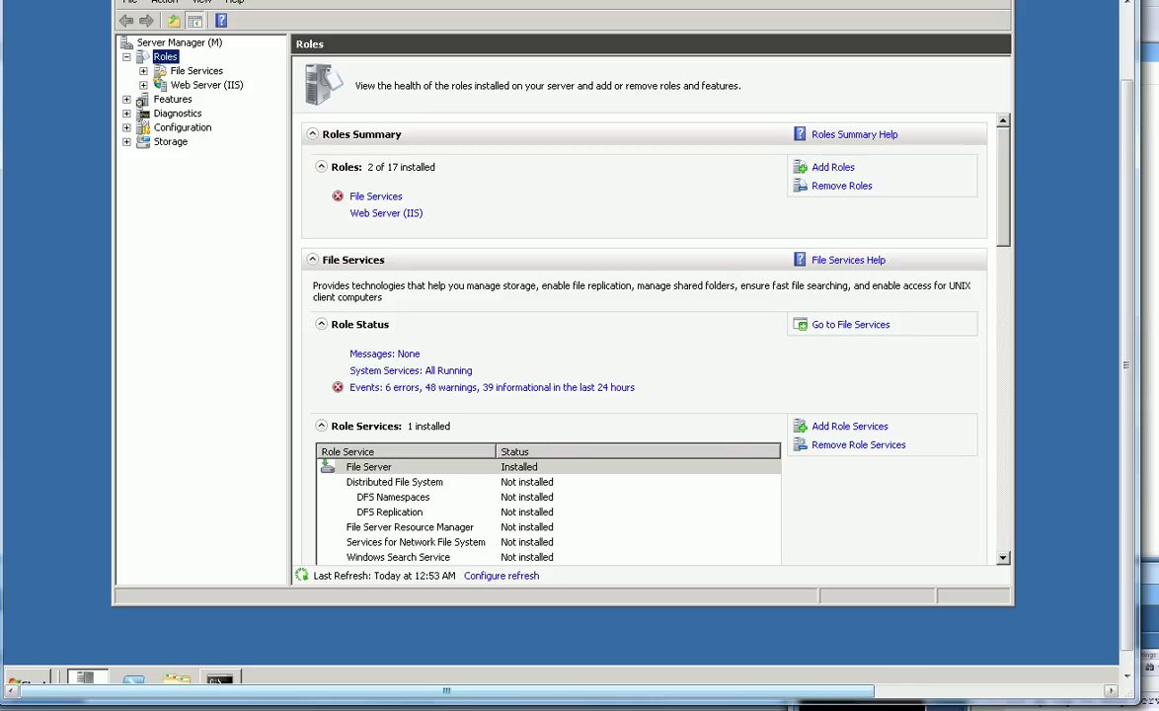
Open Computer Management from the administrative tools and show Local Users and Groups
left_click_drag(1125, 365, 1125, 381)
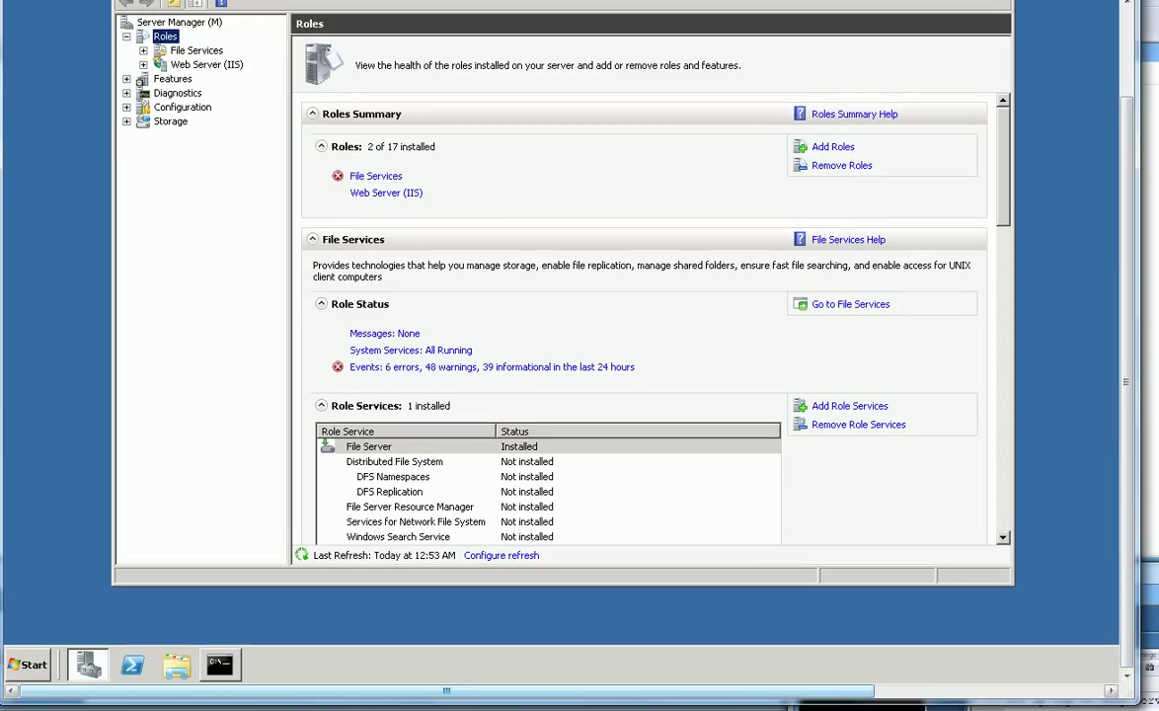
key("super")
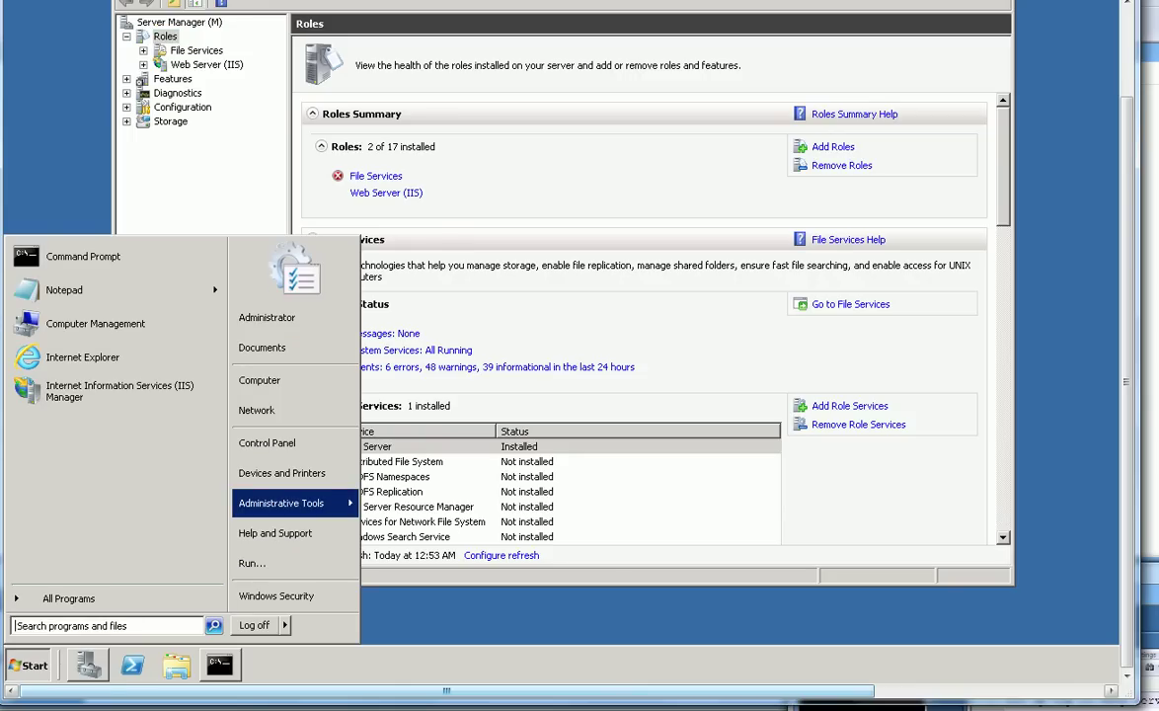
mouse_move(294, 502)
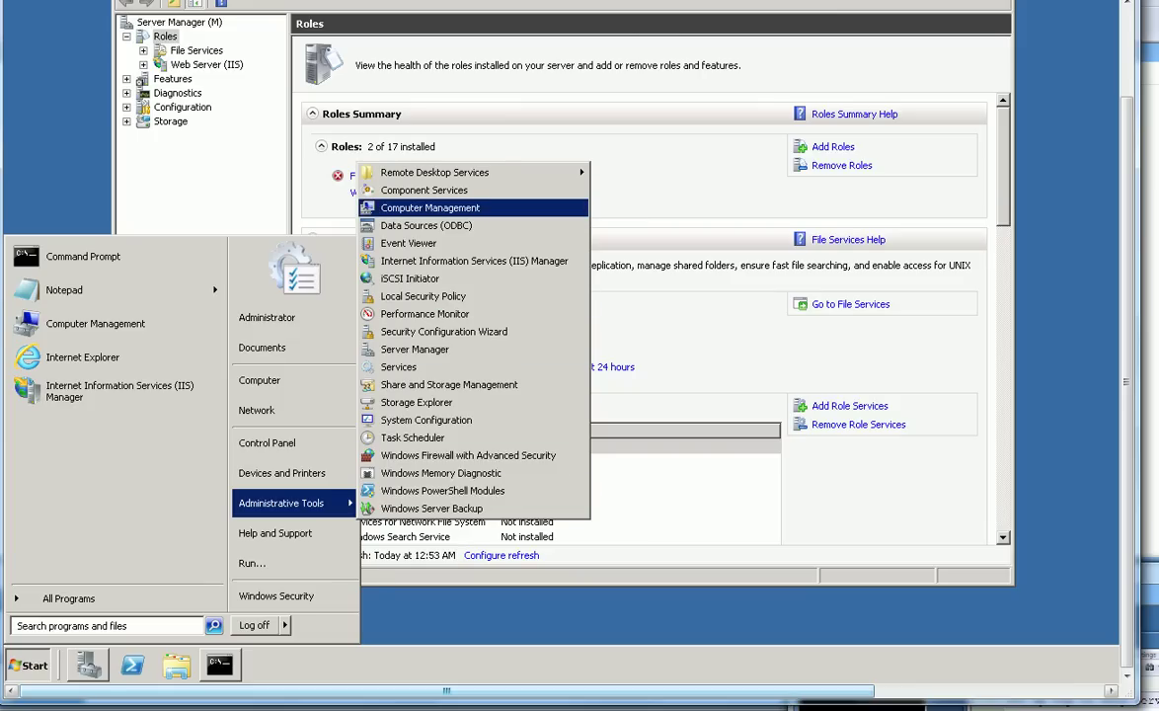
left_click(429, 207)
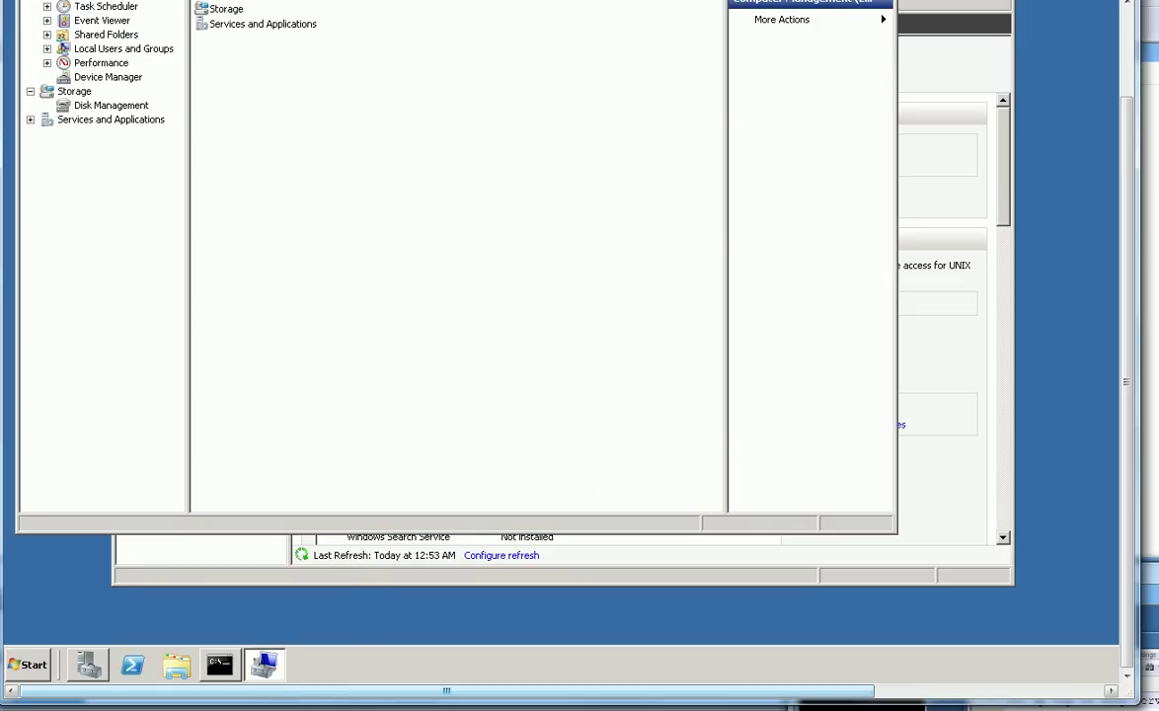
left_click_drag(1125, 381, 1125, 304)
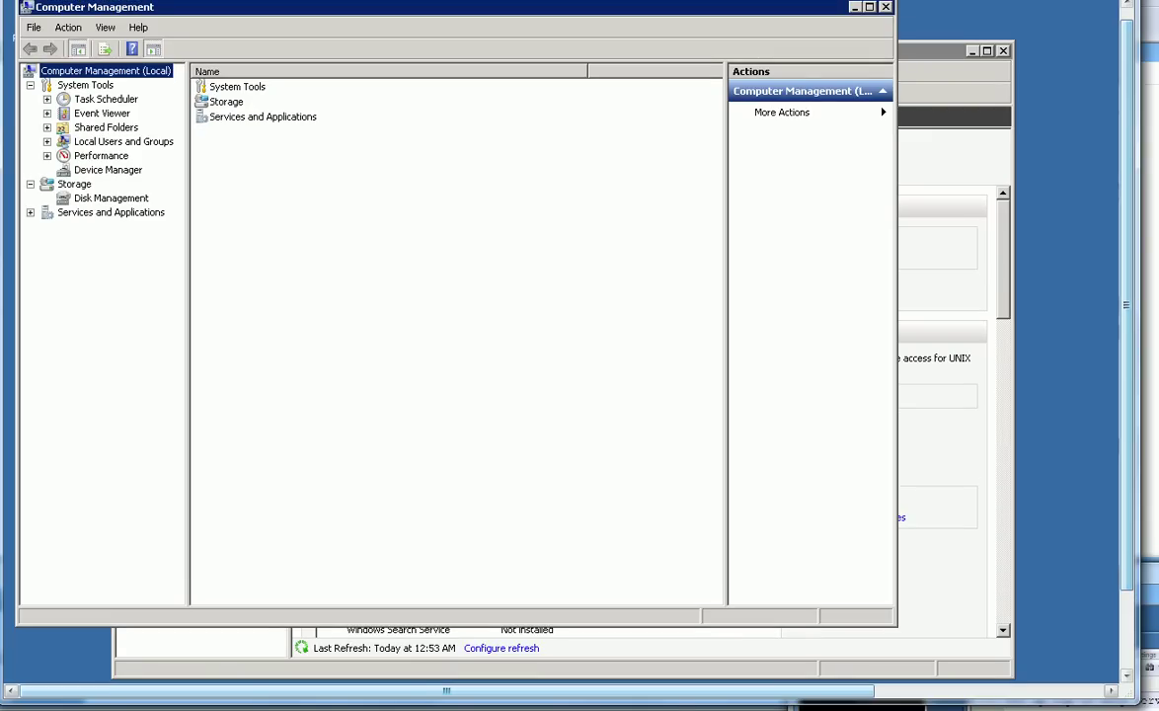
left_click(124, 141)
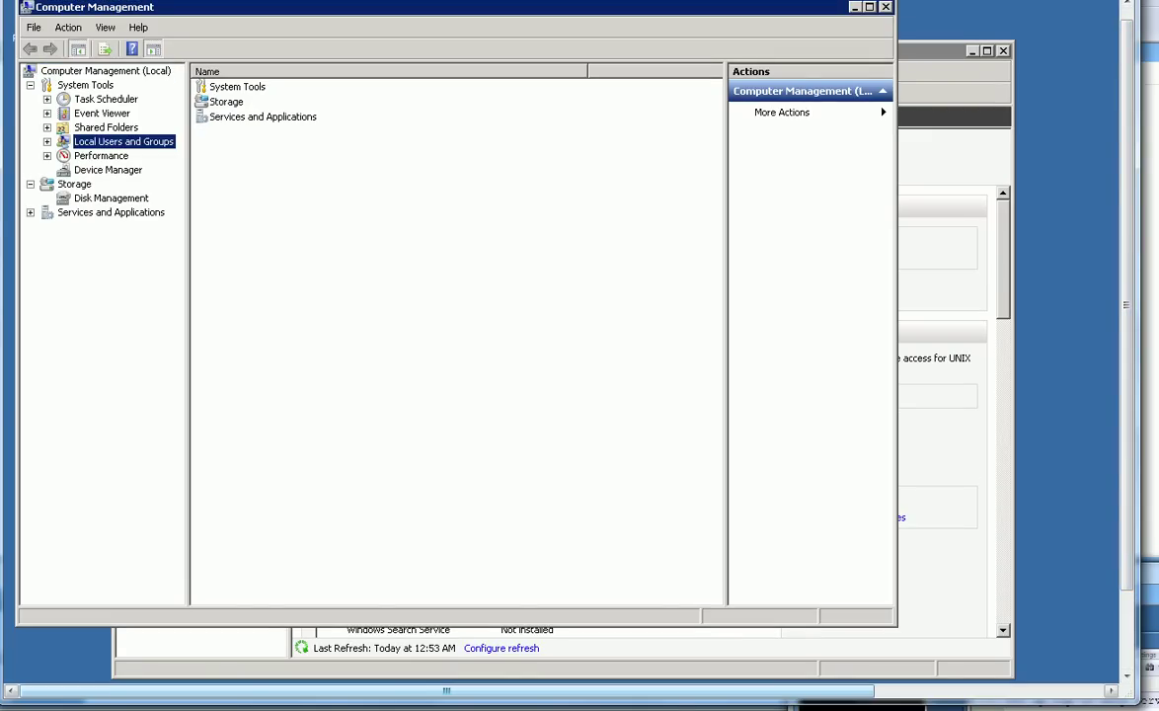
View the New Group form for local groups and close it without creating a group
left_click(224, 102)
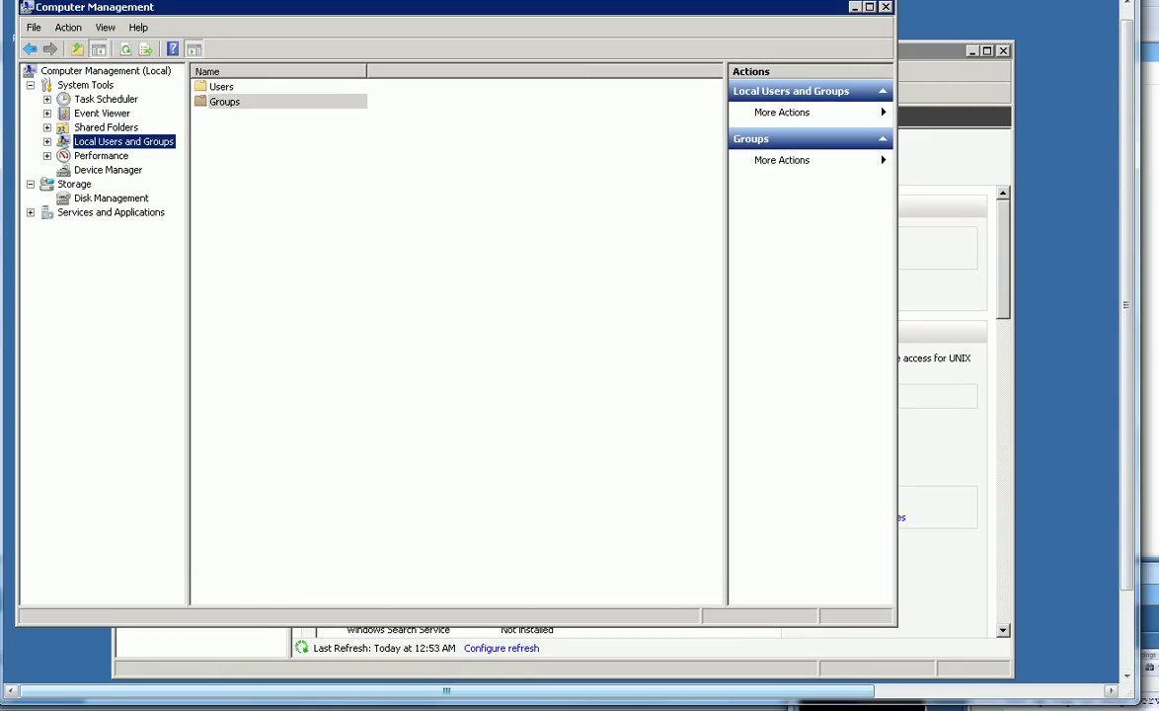
right_click(229, 103)
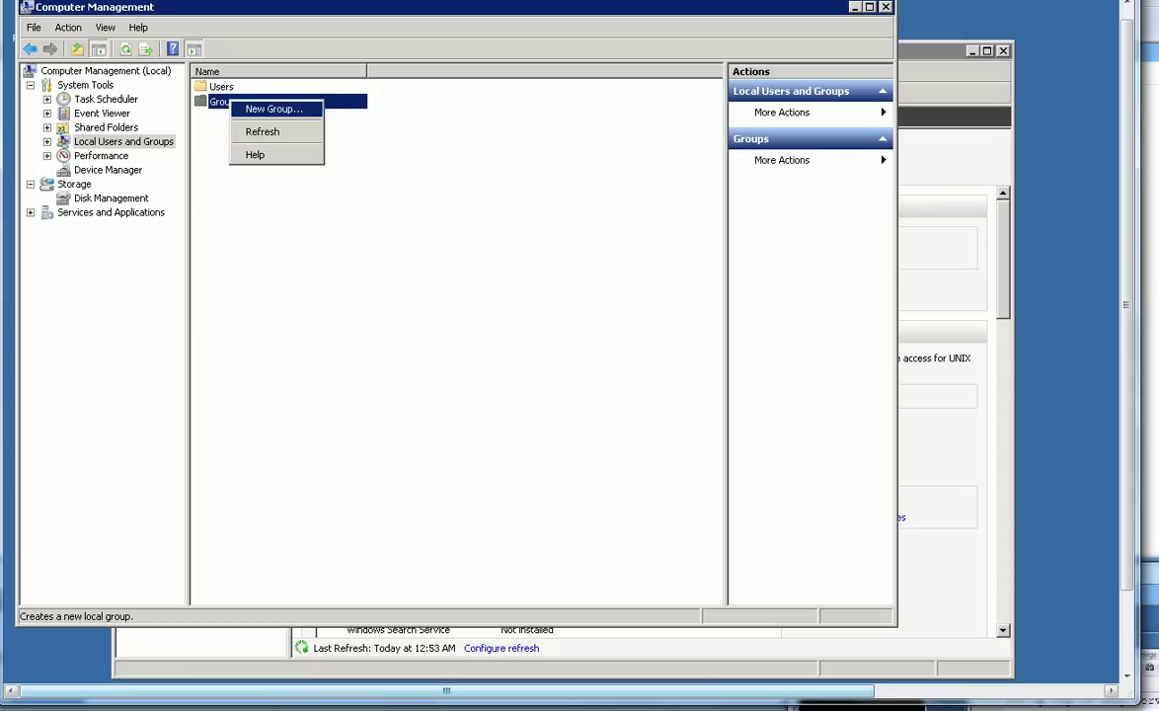
left_click(273, 109)
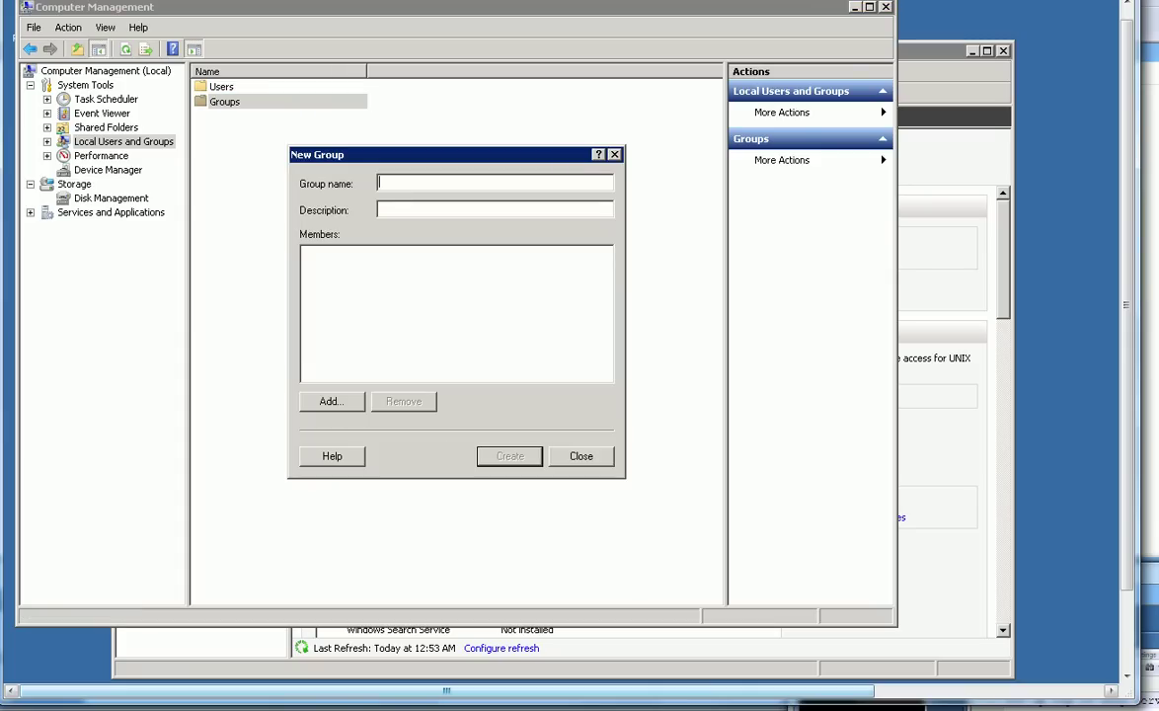
key("Escape")
View the New User form for local users and close it without creating an account
left_click(222, 87)
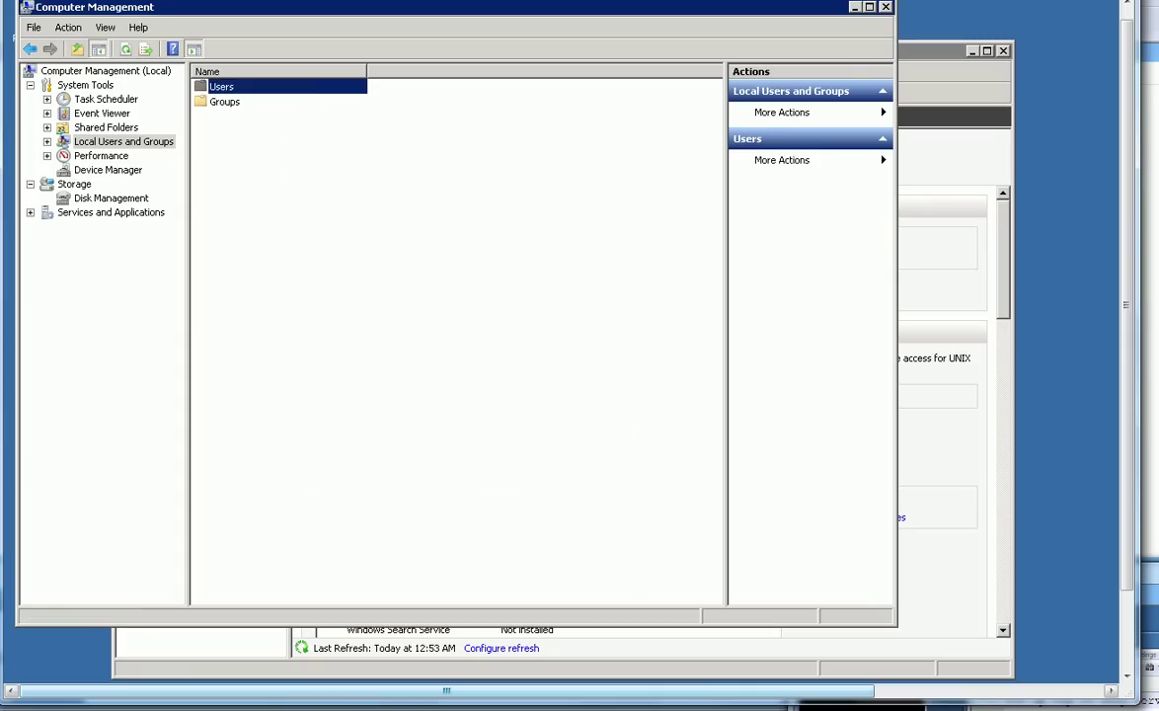
right_click(223, 87)
left_click(258, 93)
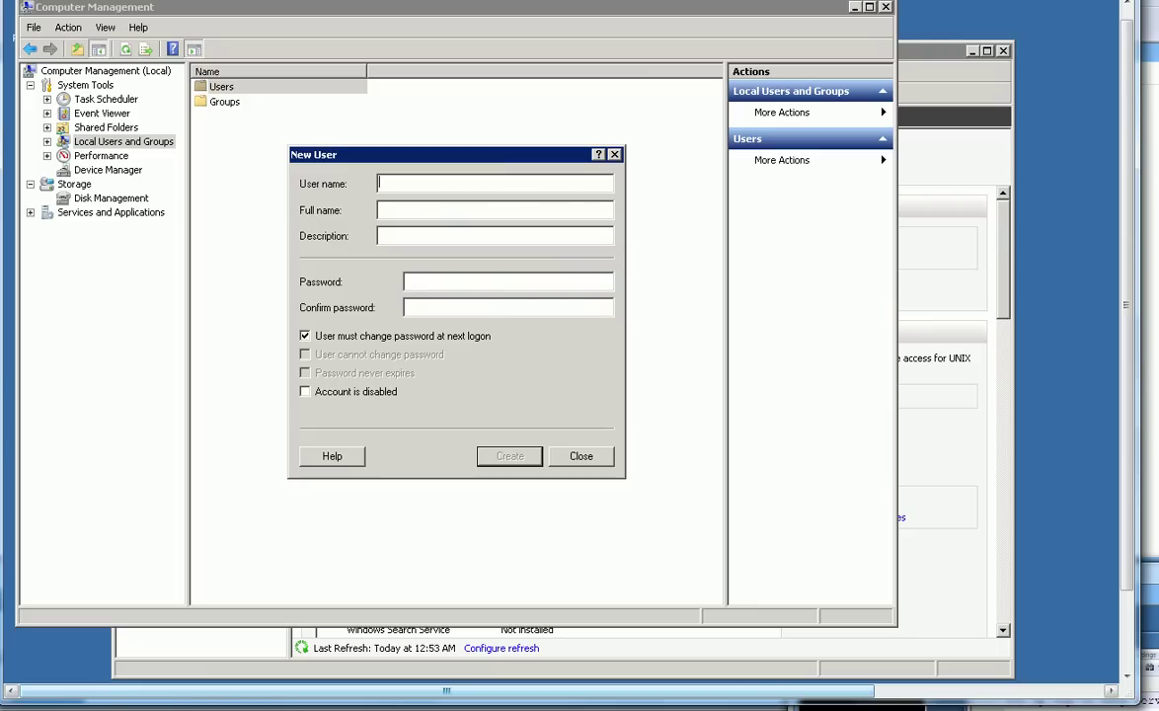
key("Escape")
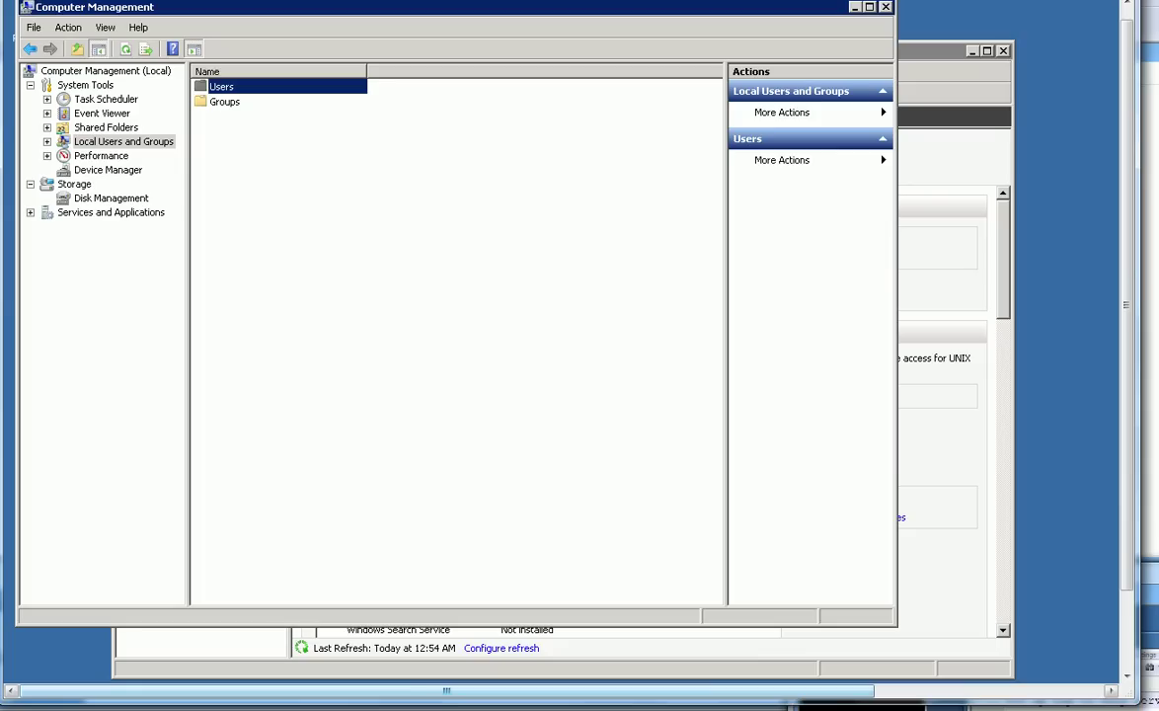
Open Internet Information Services (IIS) Manager and expand the connection to server M
scroll(563, 355, "down", 3)
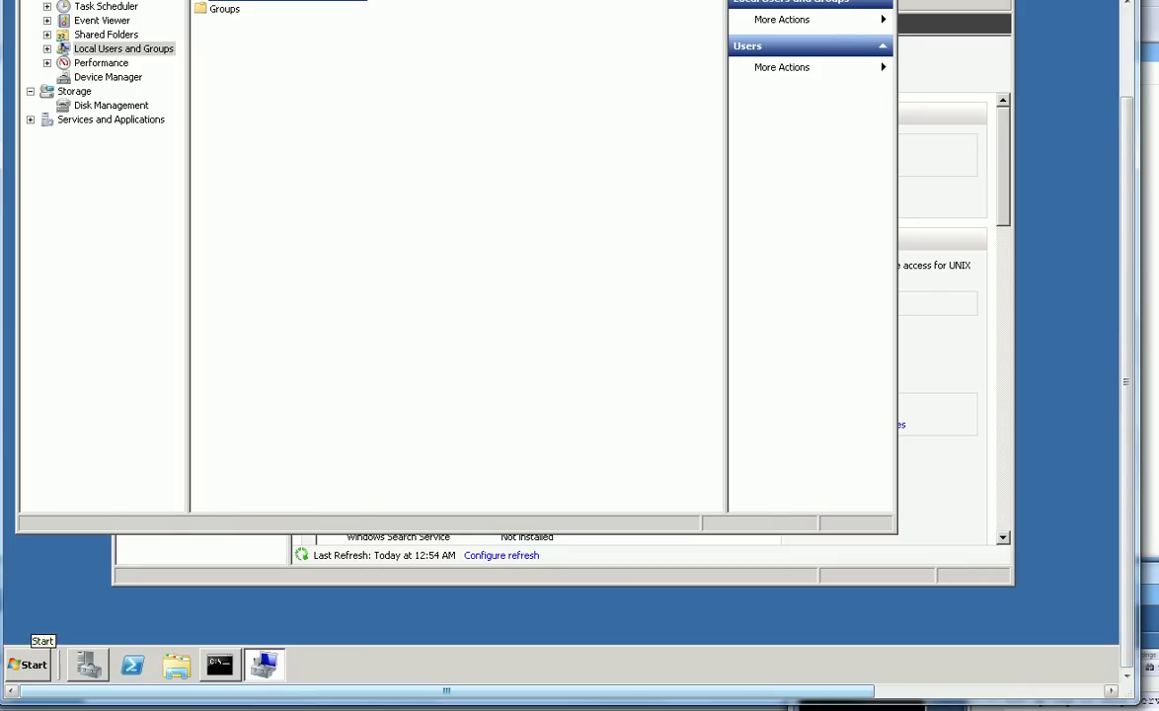
left_click(29, 664)
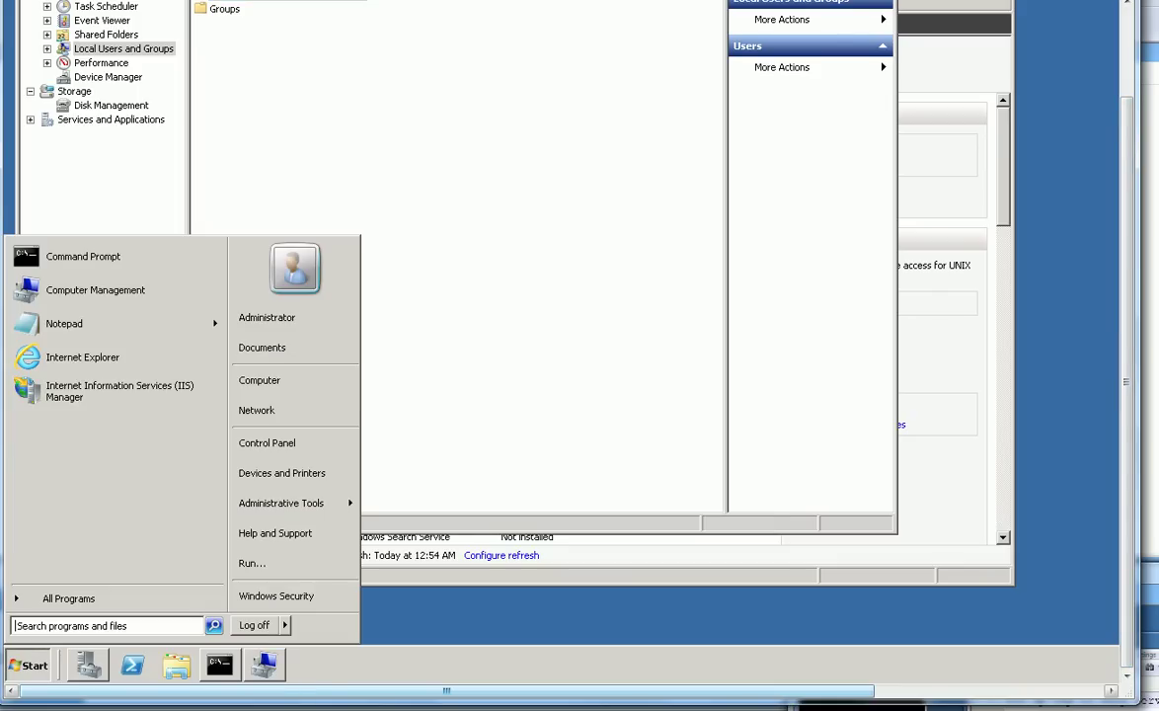
mouse_move(286, 502)
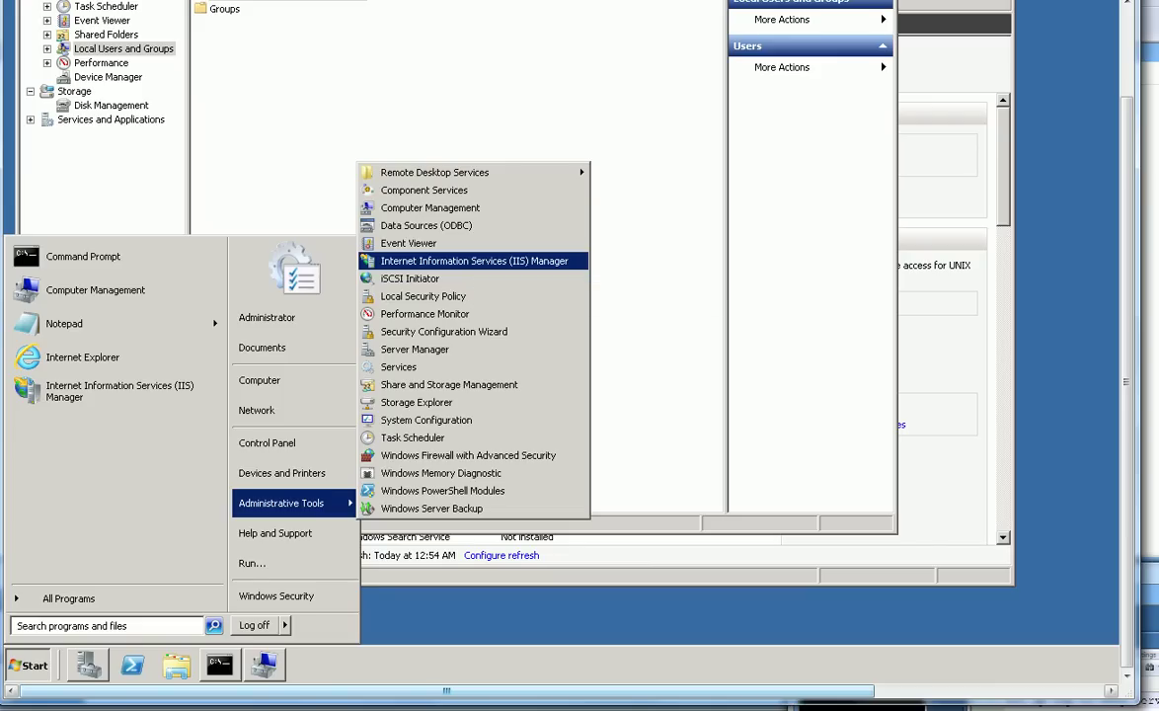
left_click(463, 262)
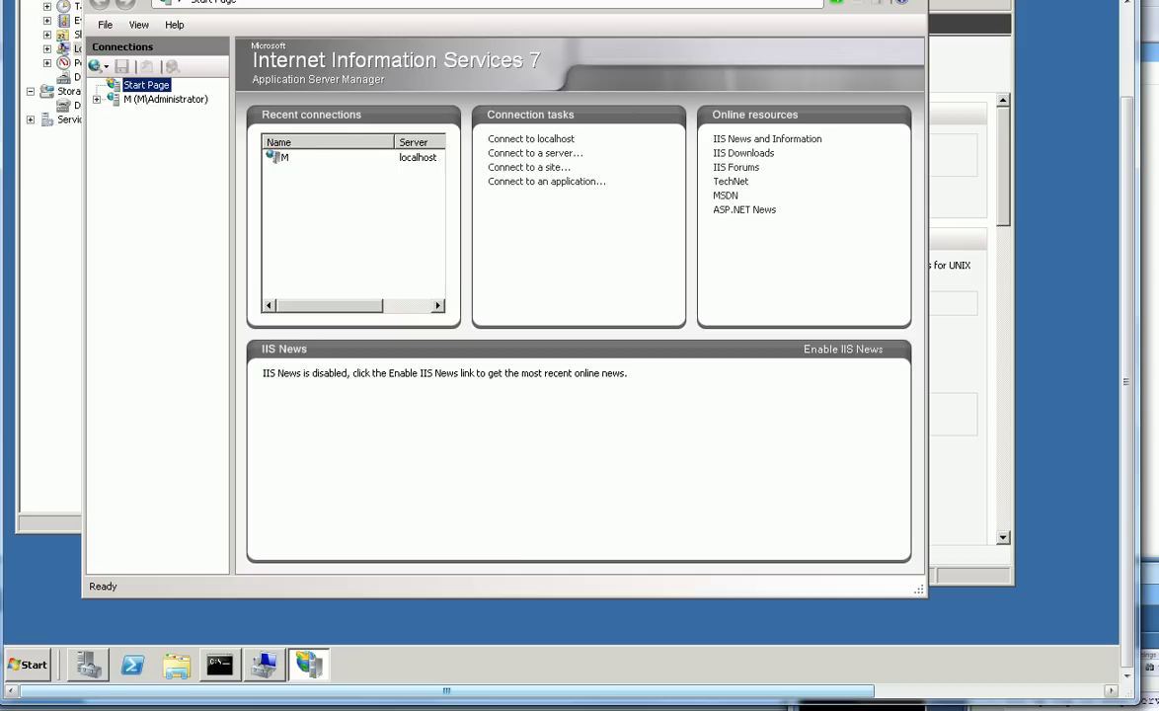
double_click(158, 99)
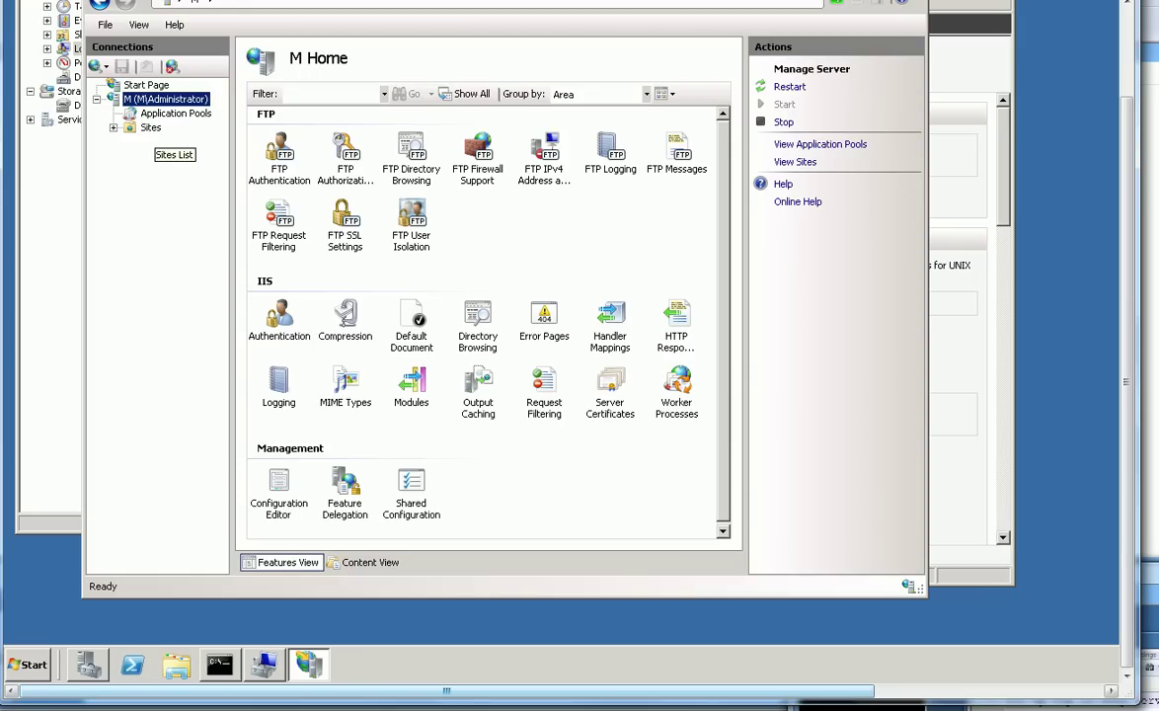
Start adding an FTP site under Sites, named "thisftp server1", with D:\CESEIFTP as its physical path
right_click(150, 127)
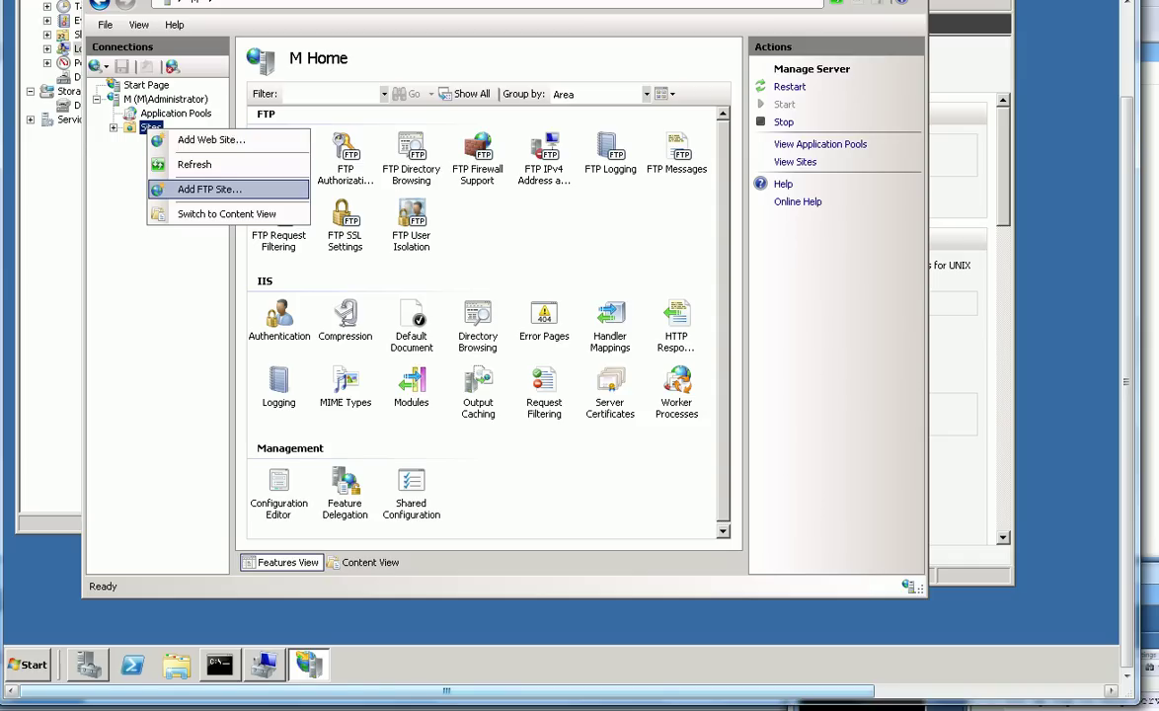
left_click(210, 189)
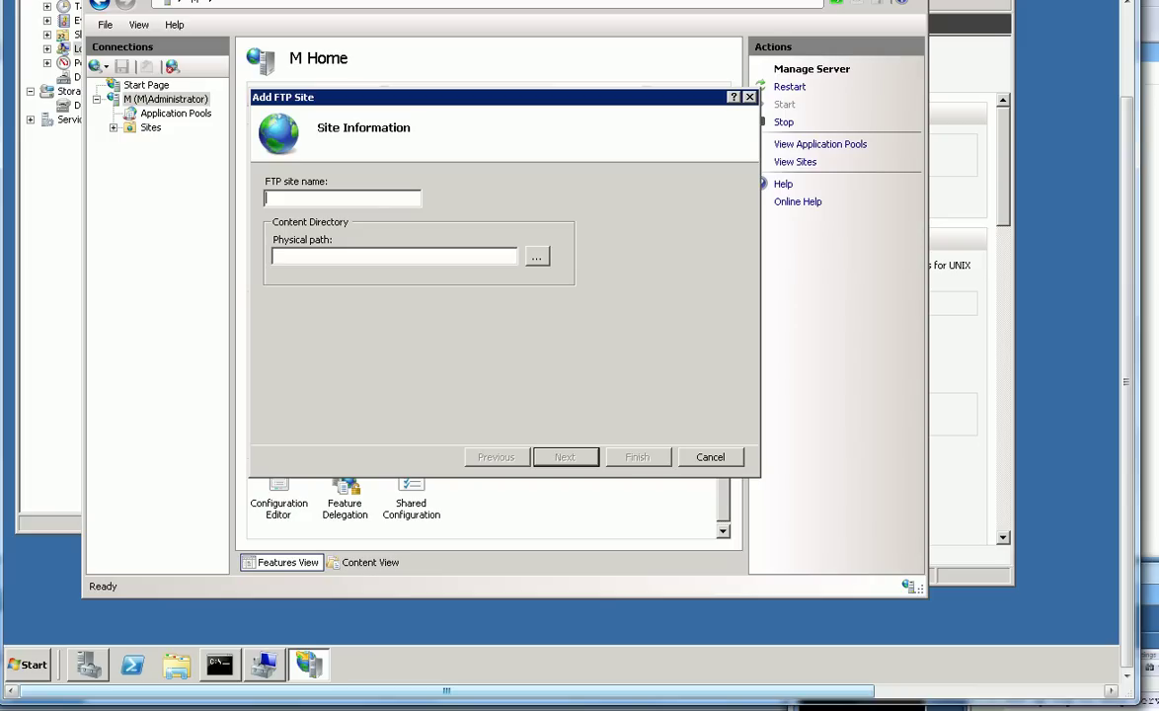
type("thisftp server1")
left_click(536, 256)
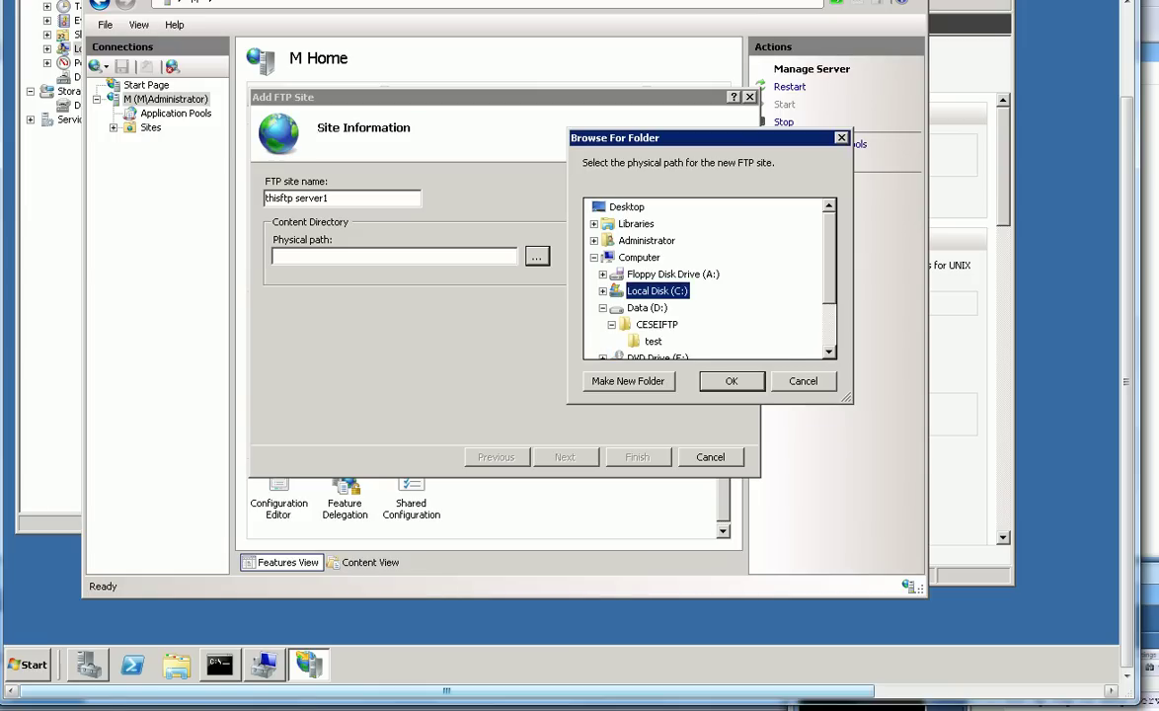
left_click(655, 324)
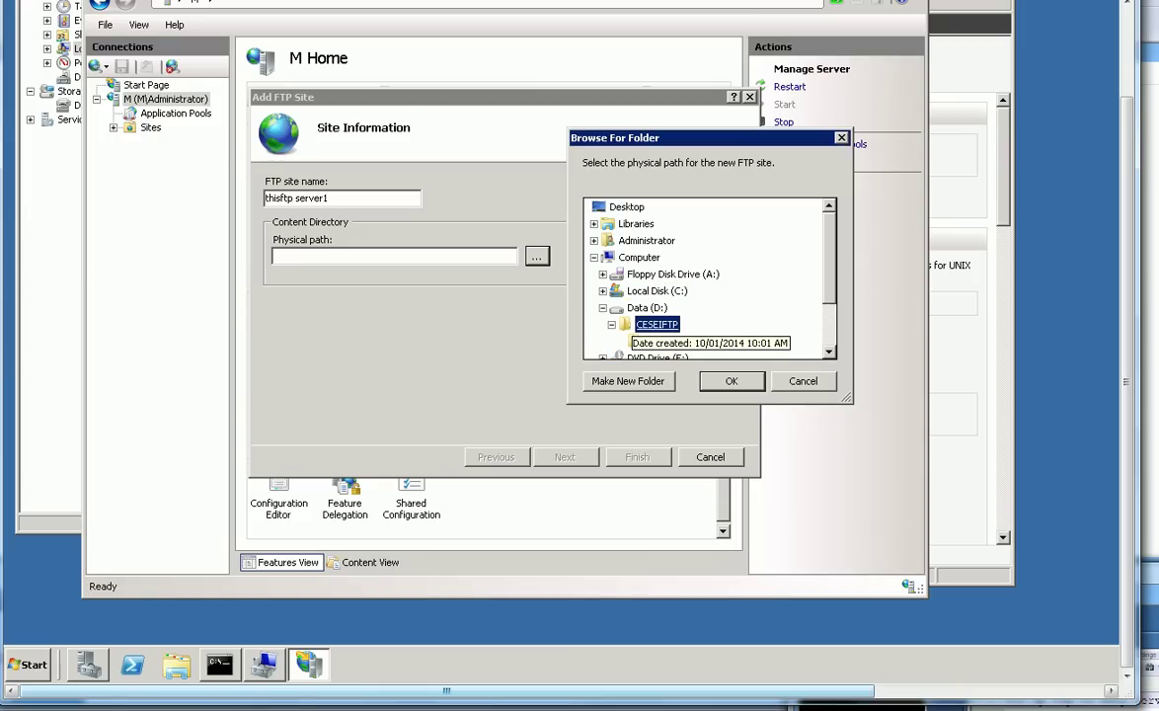
key("Return")
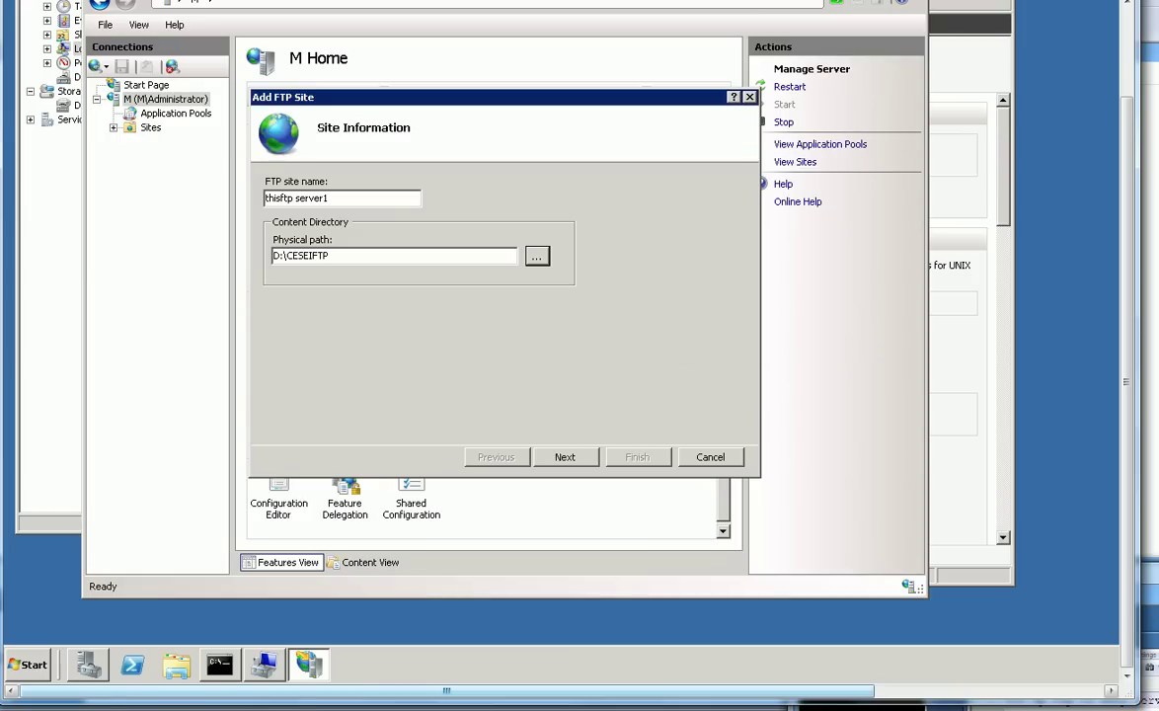
Correct the FTP site name to "this ftp server1" and proceed to the Binding and SSL Settings page
left_click_drag(329, 255, 275, 254)
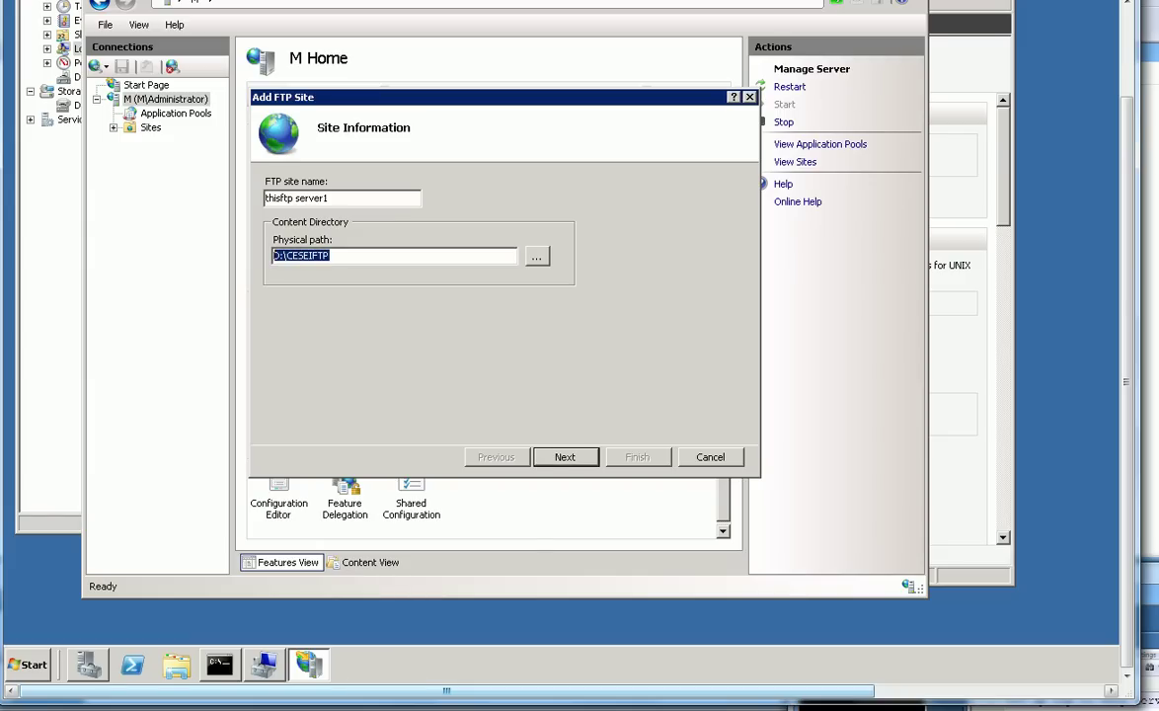
left_click(277, 197)
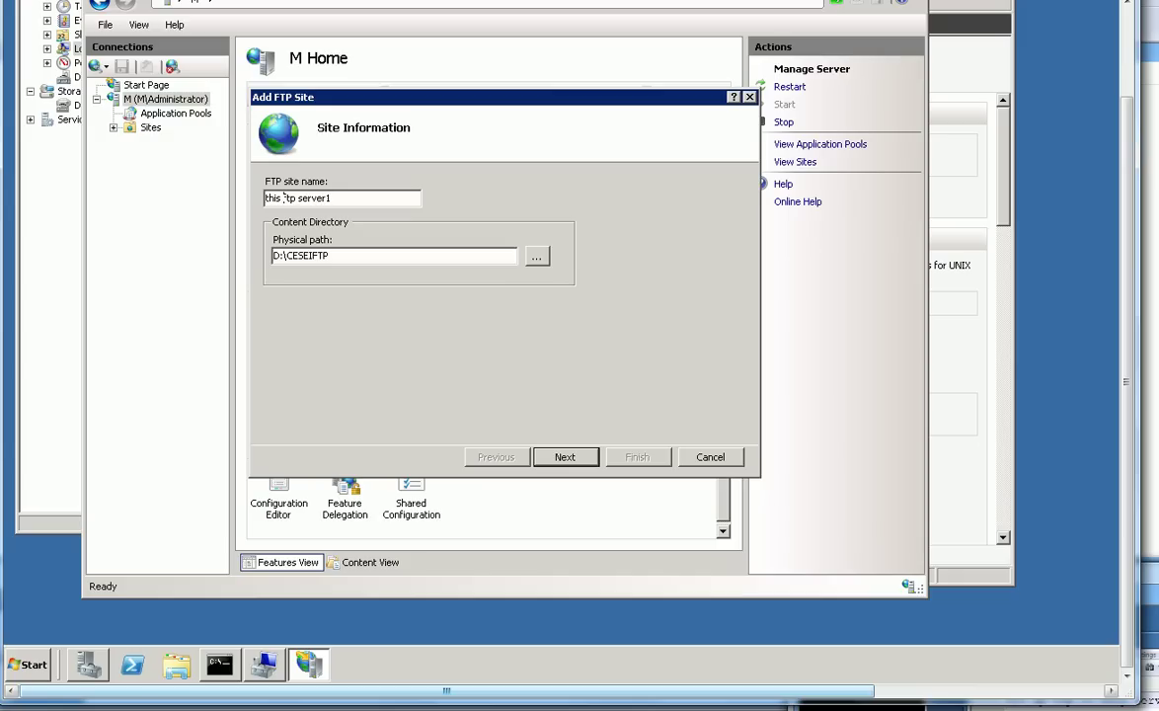
key("Return")
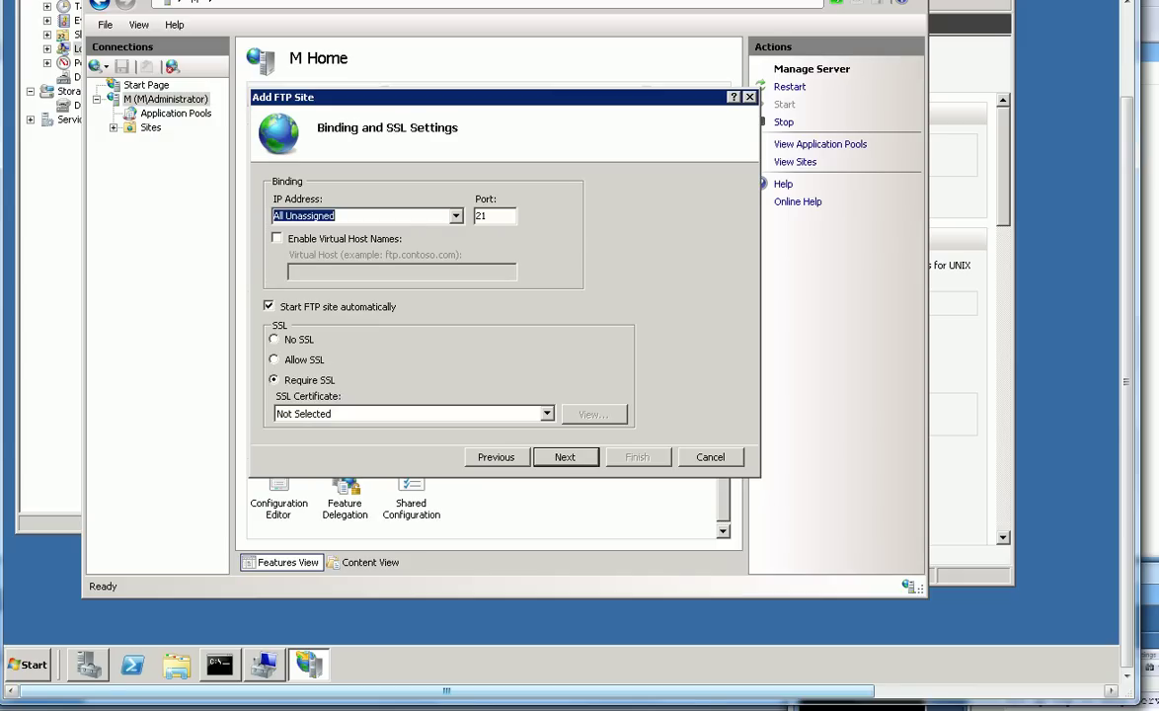
Bind the FTP site to IP address 137.82.155.116, choose Allow SSL, and continue to the authentication and authorization settings
key("alt+Down")
key("Down")
left_click(274, 359)
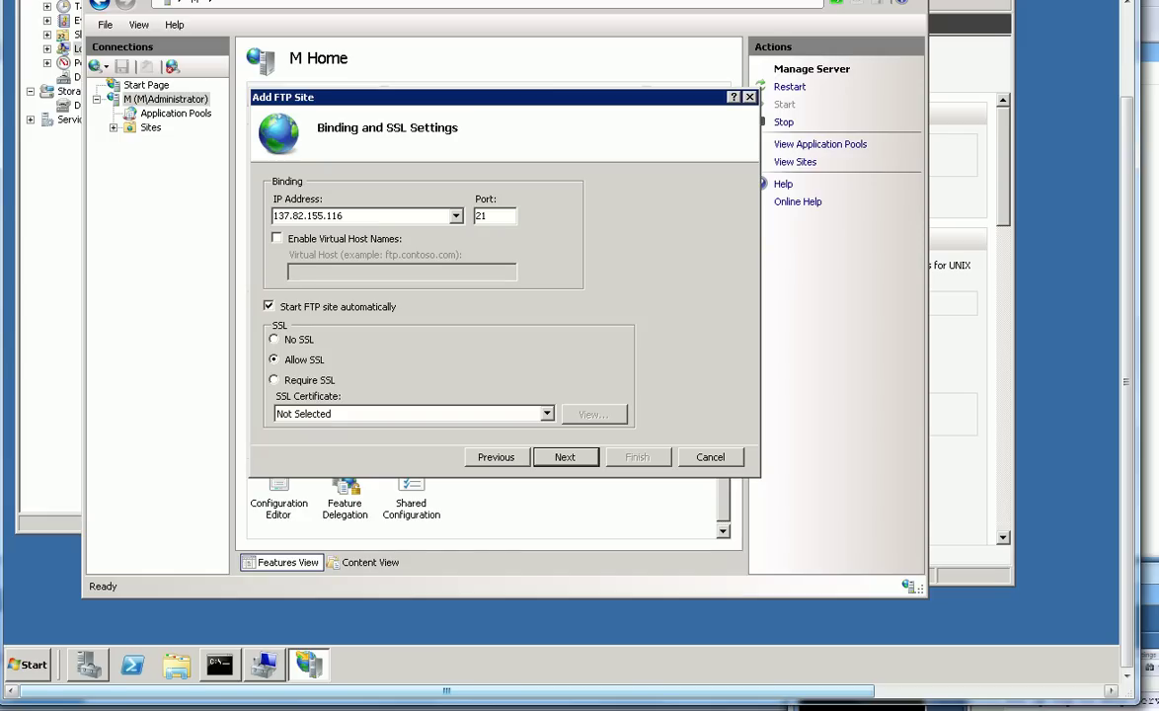
key("Return")
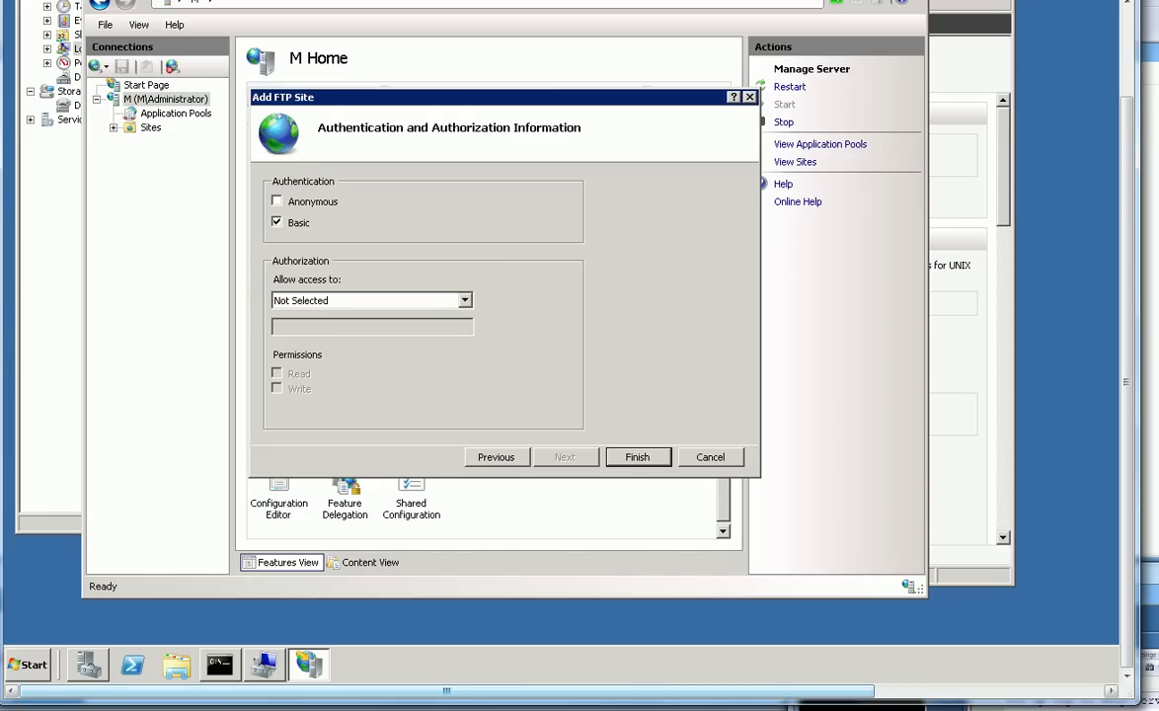
Authorize the user group sftp_group1 with read and write permissions and finish creating the FTP site
key("alt+Down")
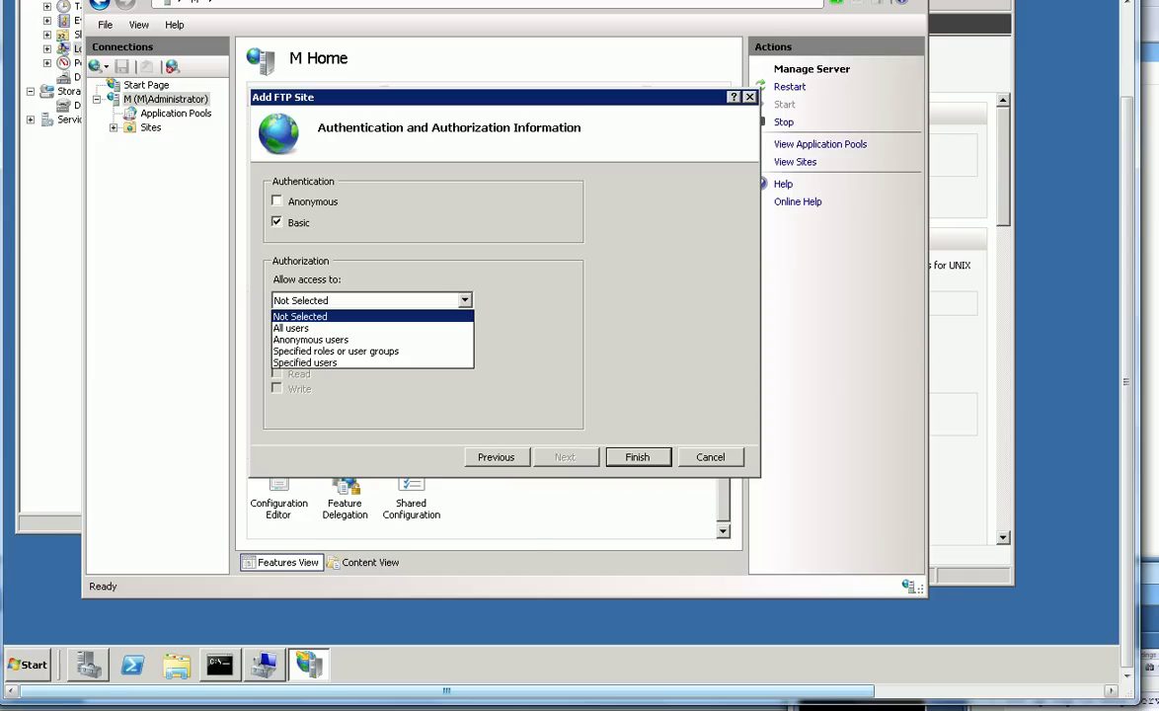
key("Down")
key("Down")
key("Down")
key("Return")
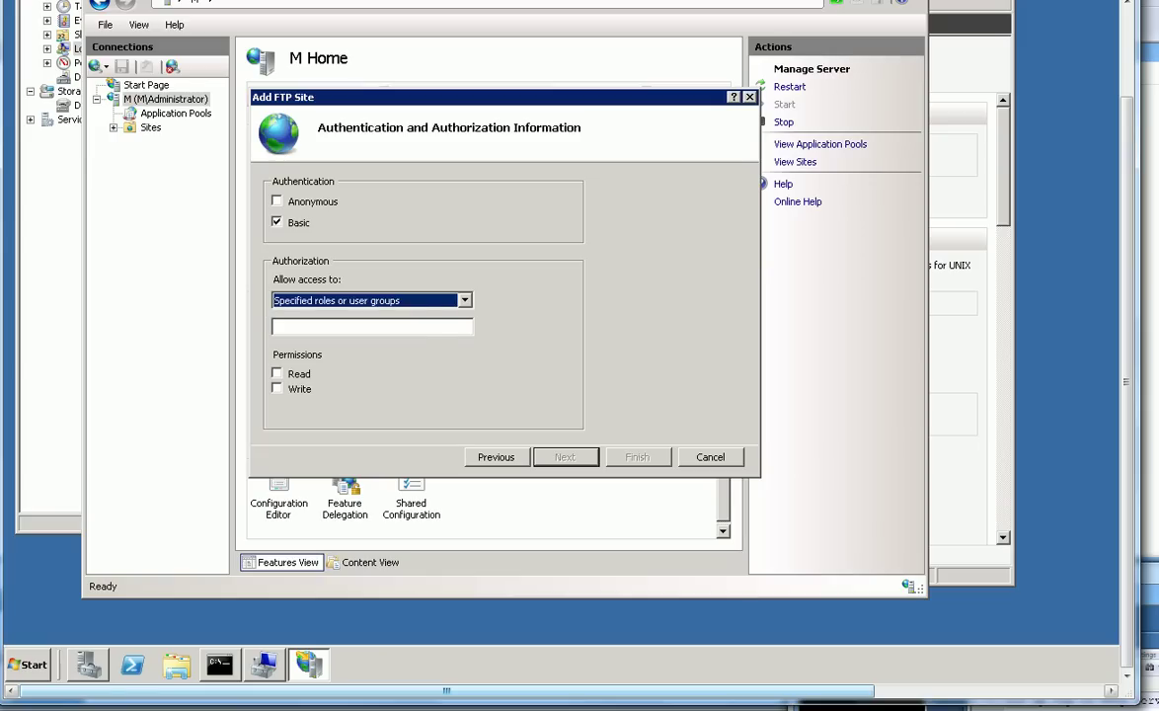
left_click(274, 326)
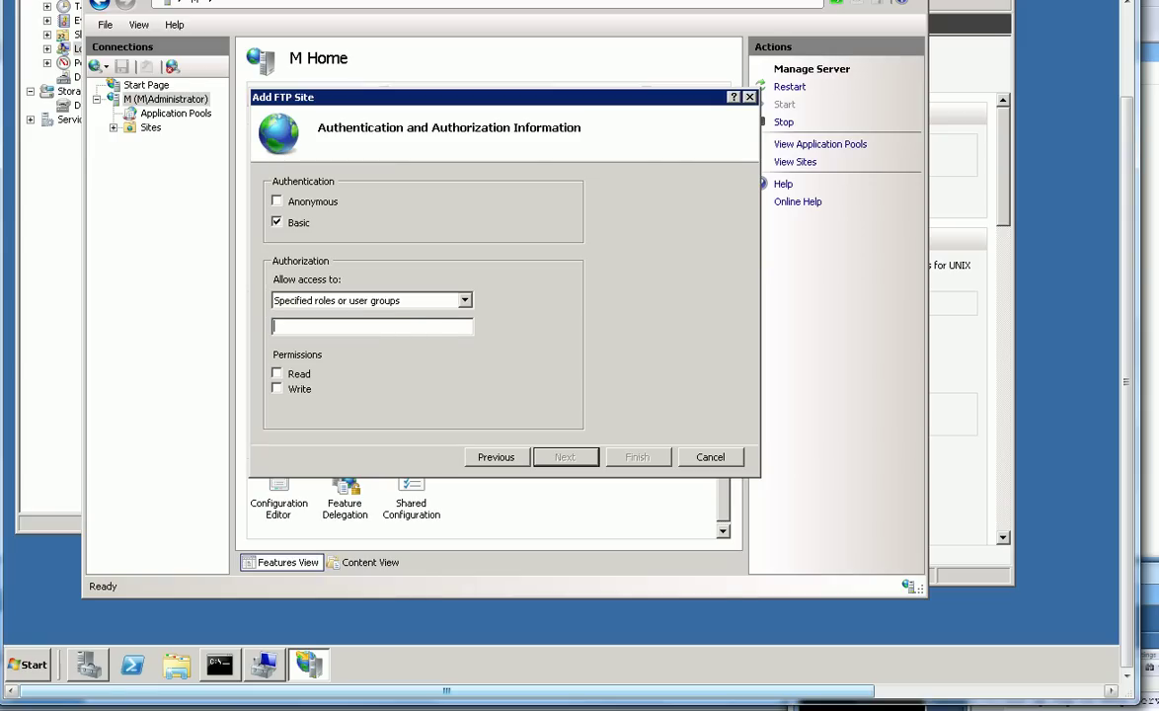
type("sftp_group1")
left_click(277, 373)
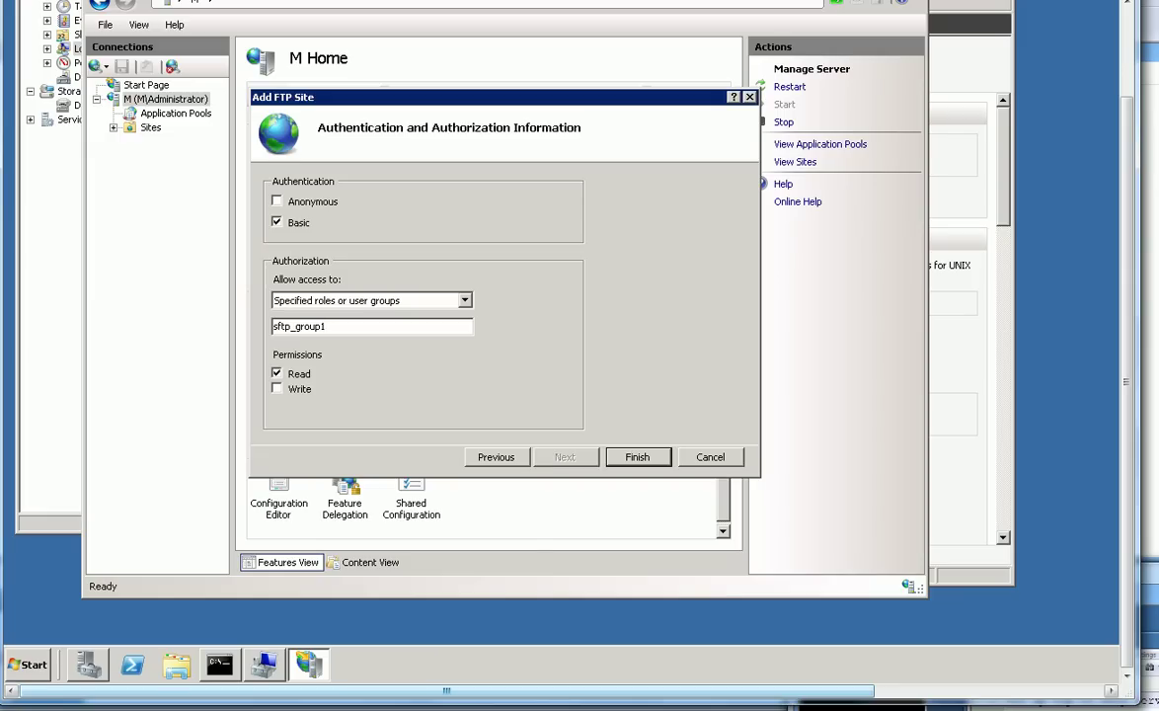
left_click(277, 388)
left_click(637, 456)
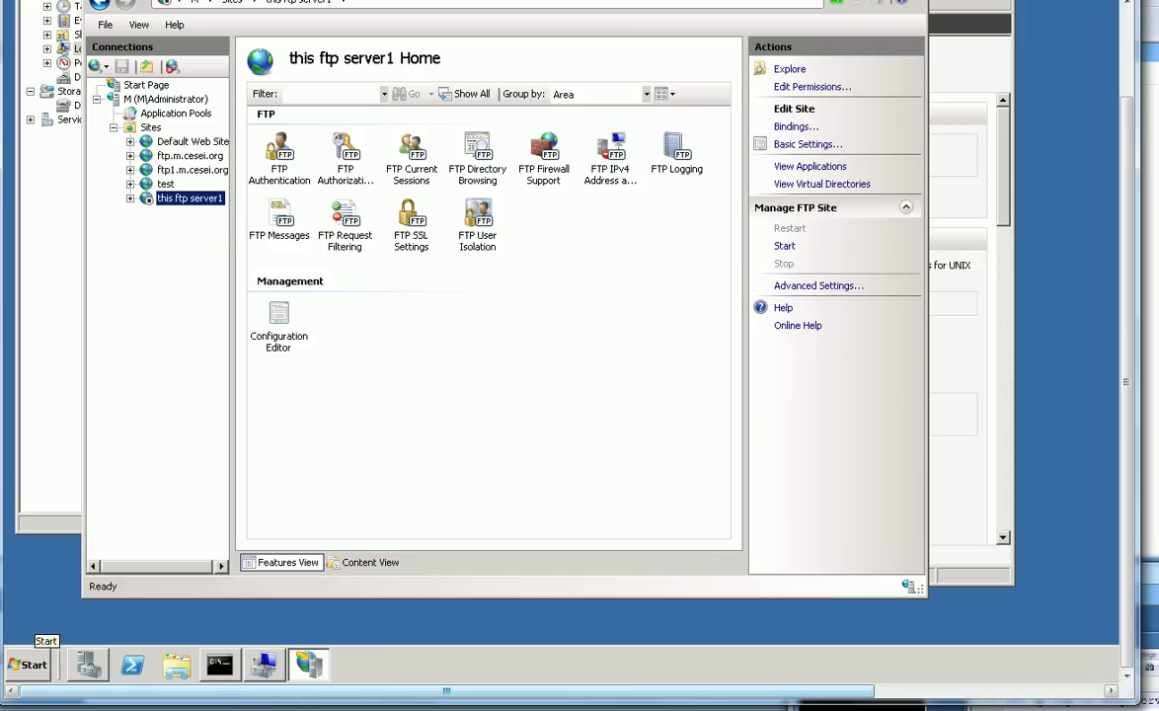
Open Windows Firewall by running firewall.cpl and show the list of programs allowed through it
left_click(30, 664)
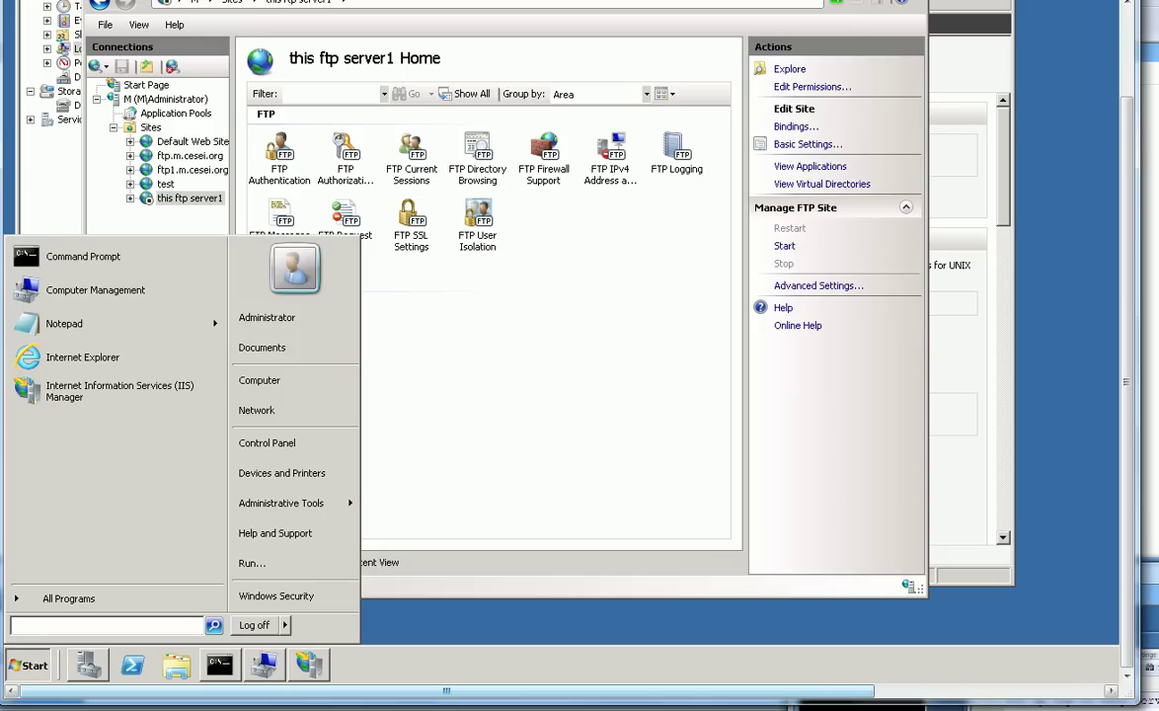
type("firewa")
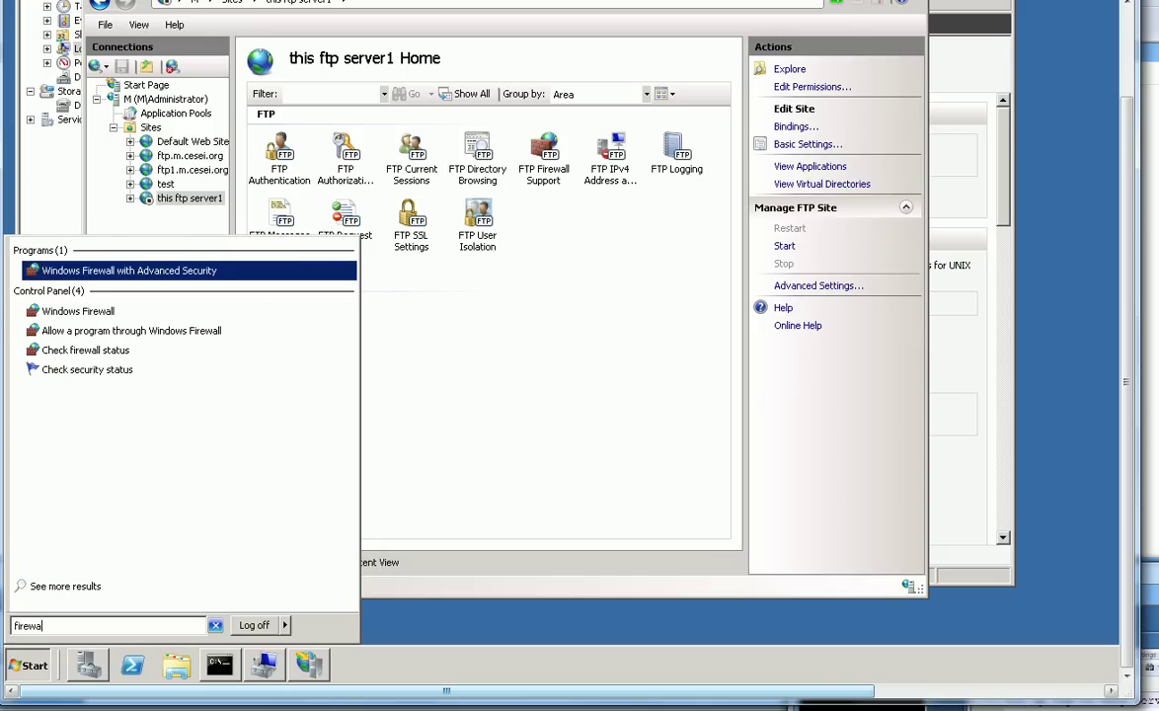
type("ll.")
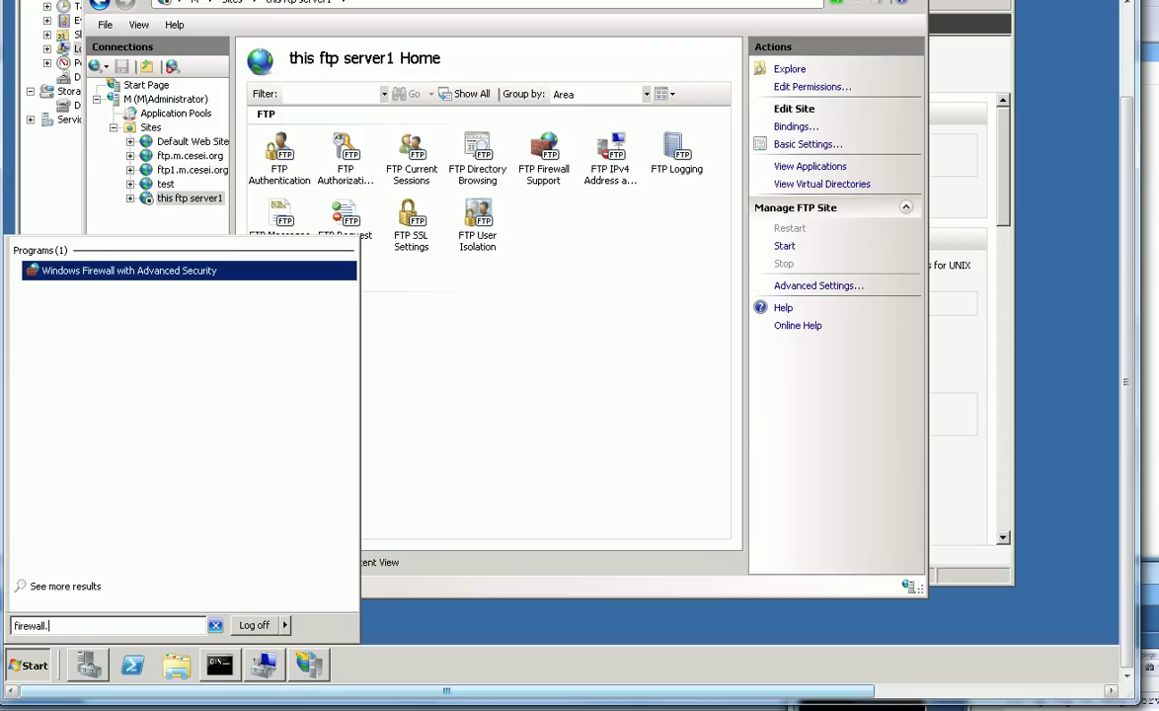
type("cpl")
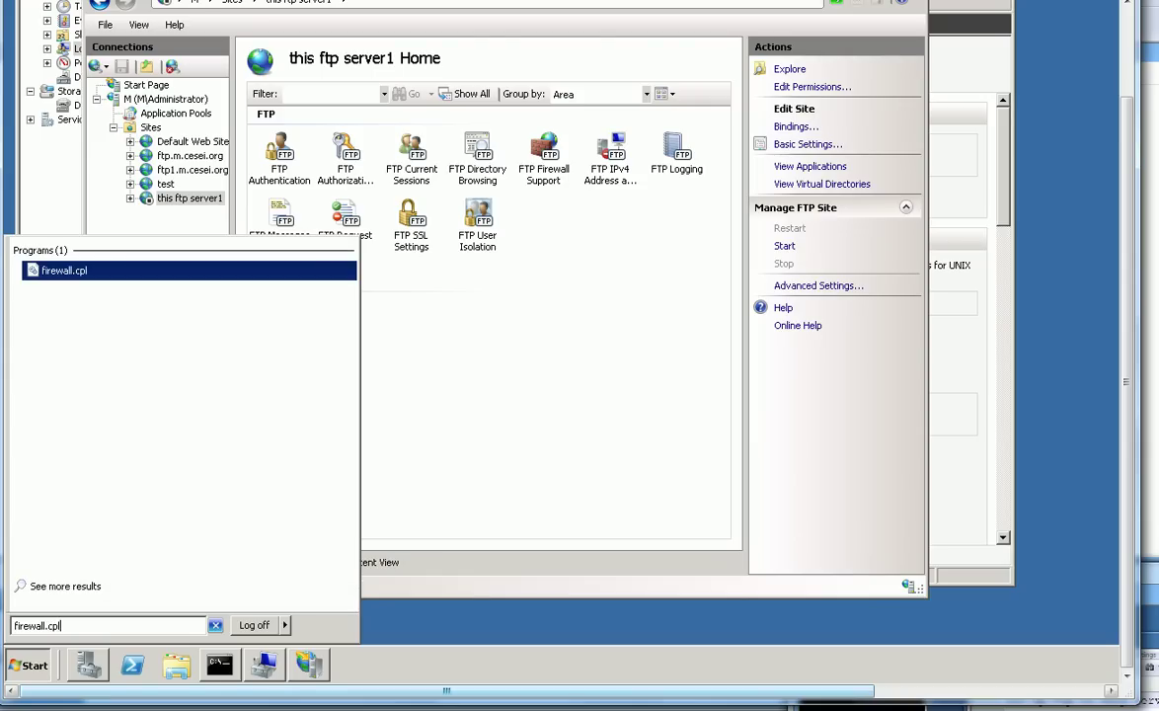
key("Return")
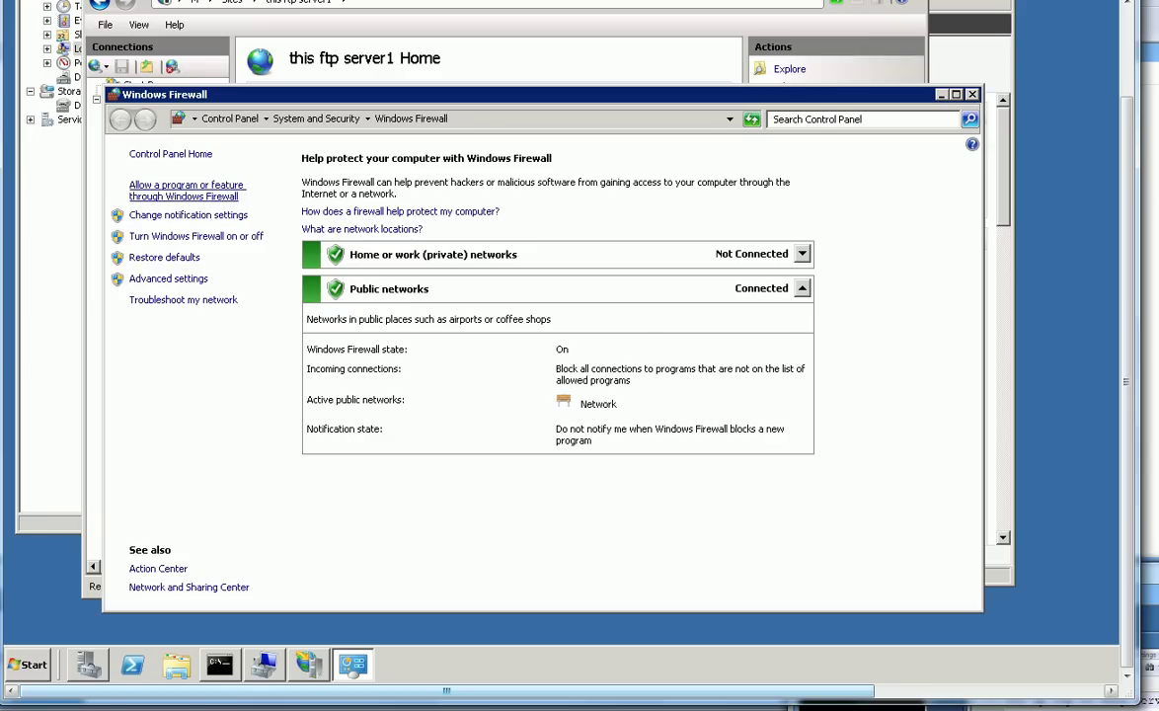
left_click(185, 189)
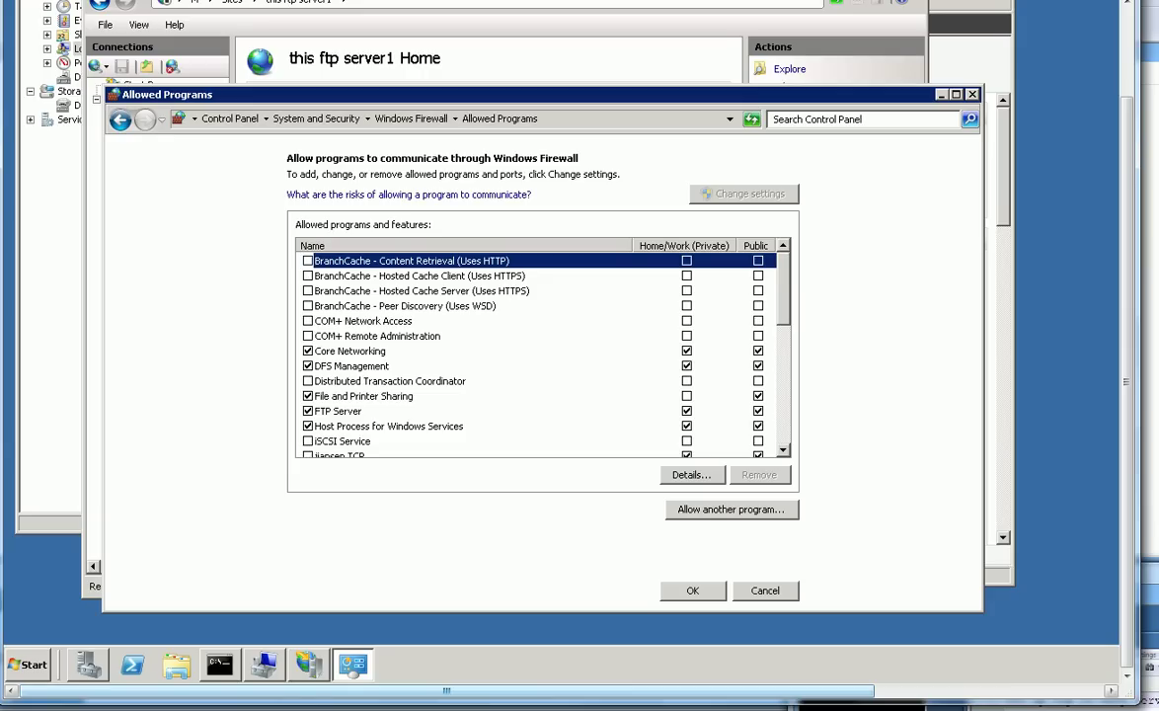
View the details of the Host Process for Windows Services entry, copy its program path, and close the details
left_click(388, 426)
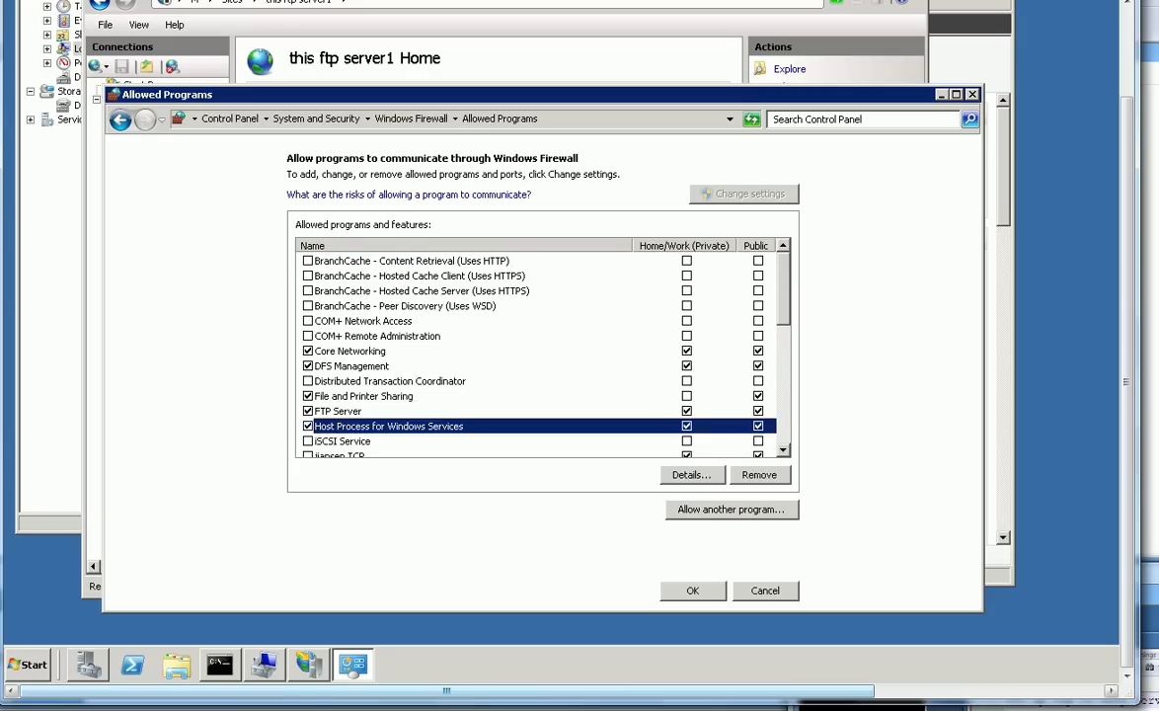
left_click(691, 475)
left_click_drag(608, 353, 453, 352)
right_click(490, 360)
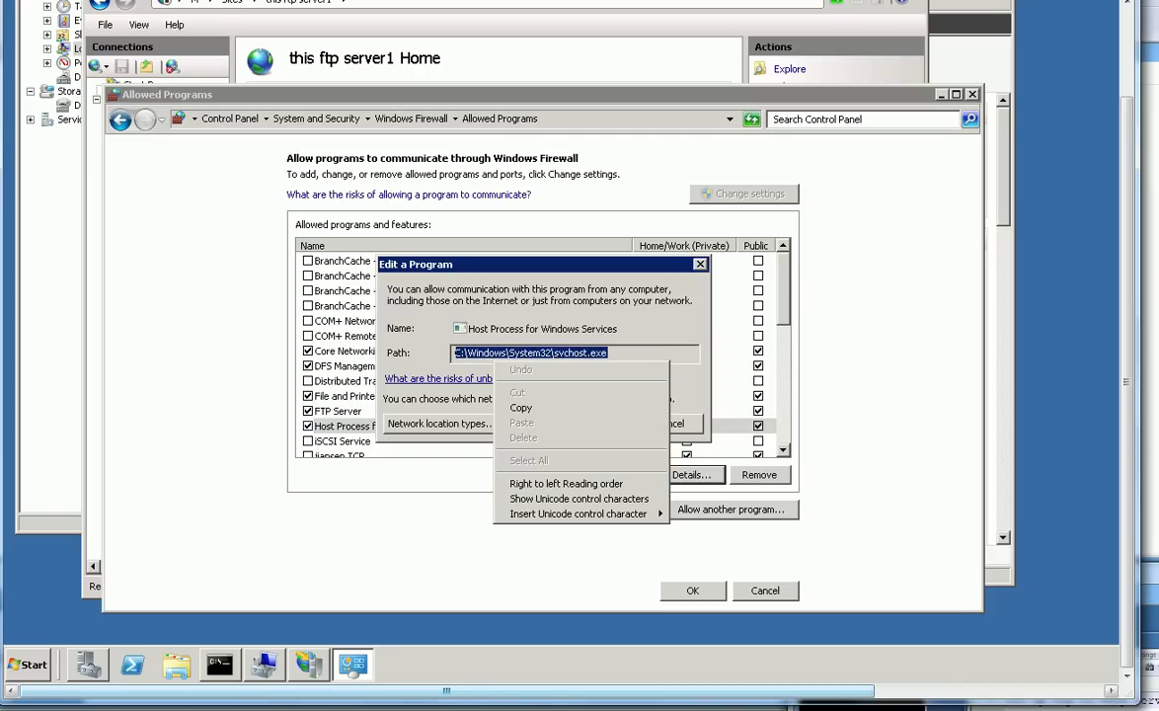
left_click(523, 406)
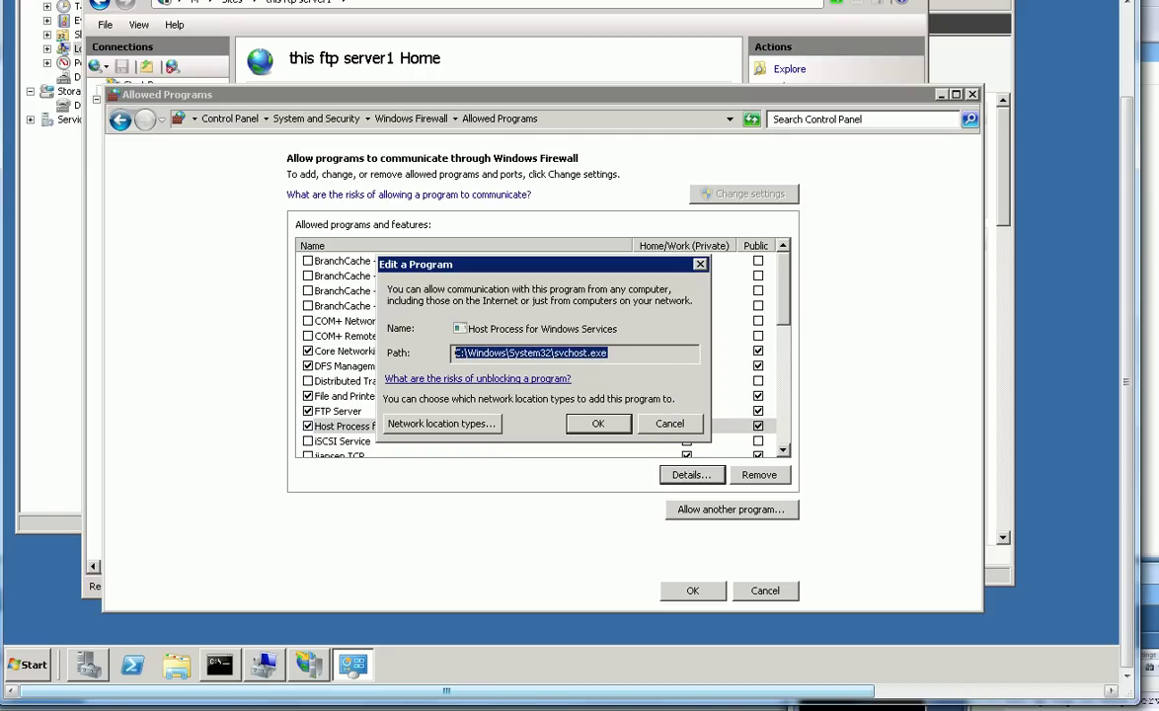
key("Escape")
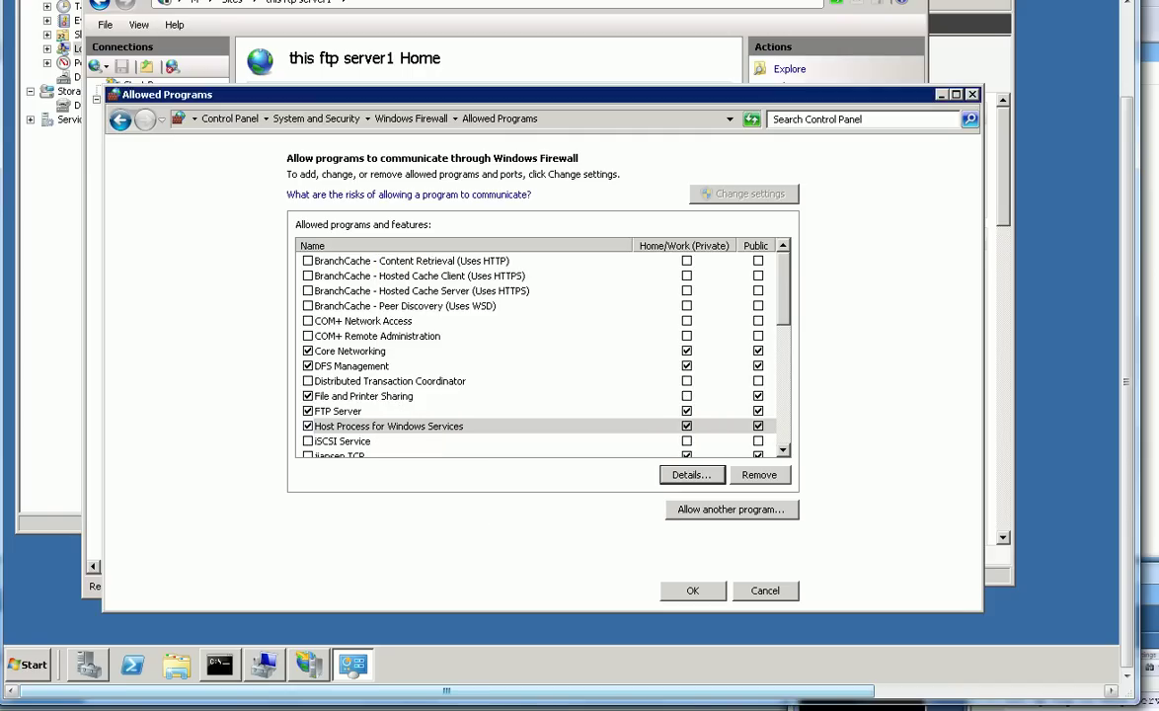
Try to add svchost.exe from C:\Windows\System32 as another allowed program, cancel the addition, and close the allowed programs list
left_click(731, 508)
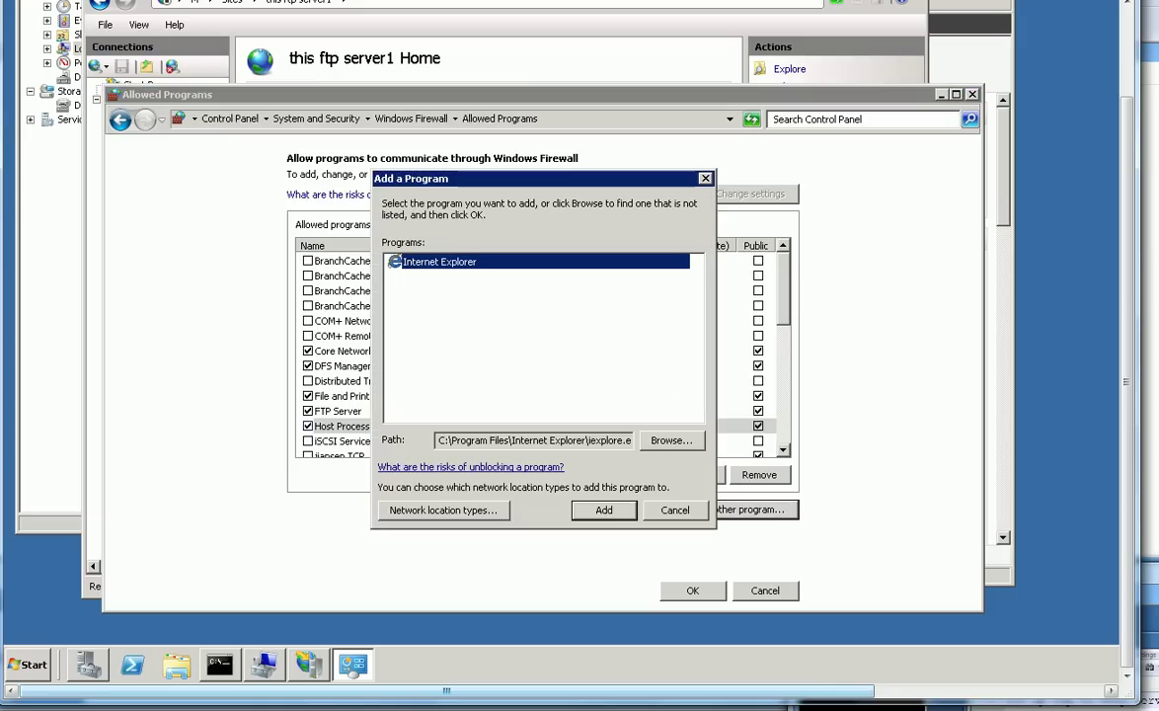
key("alt+b")
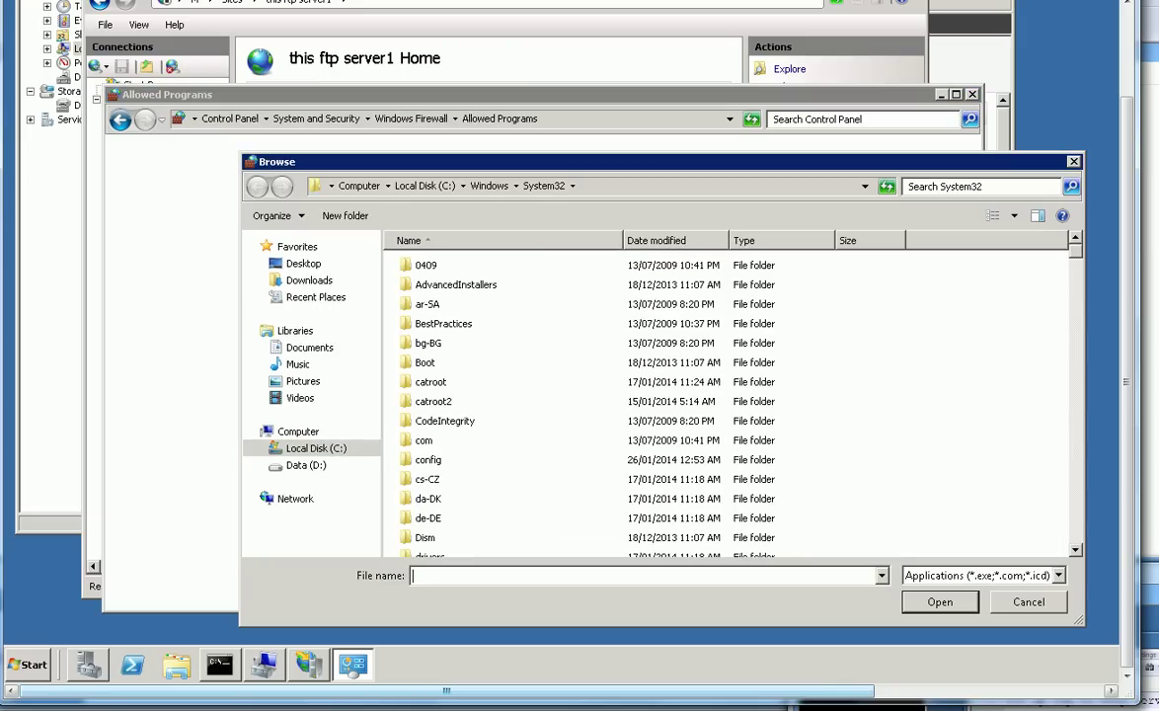
left_click_drag(1075, 251, 1075, 457)
scroll(731, 394, "down", 10)
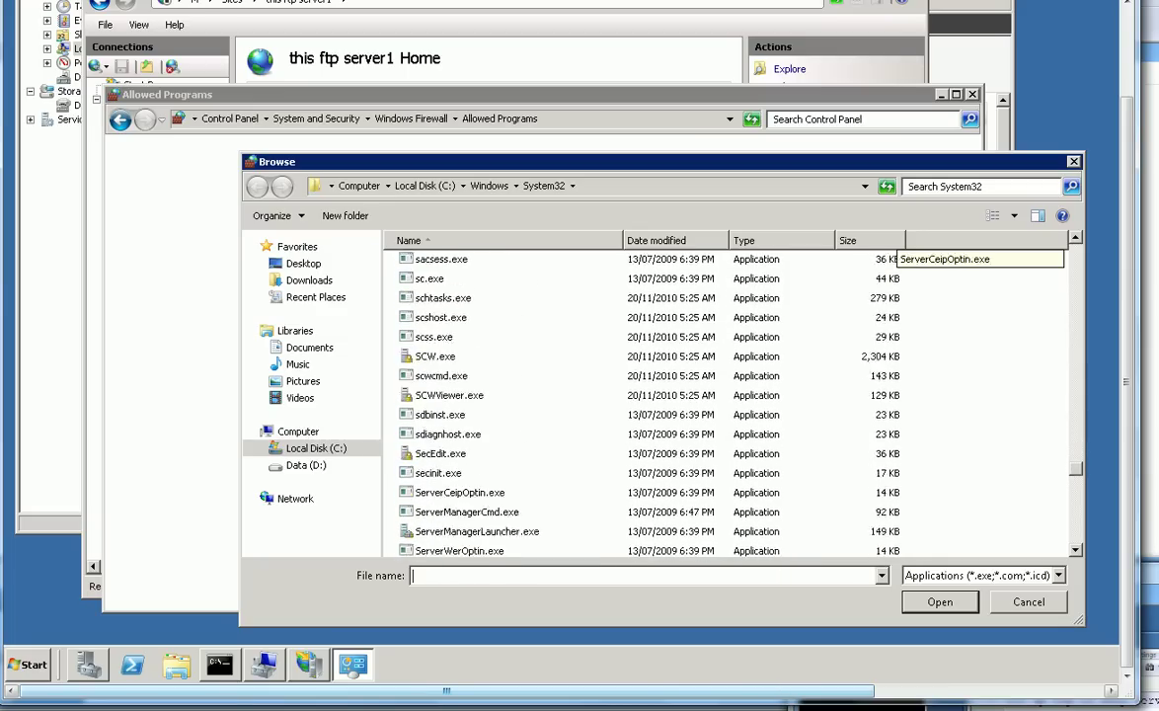
scroll(730, 395, "down", 3)
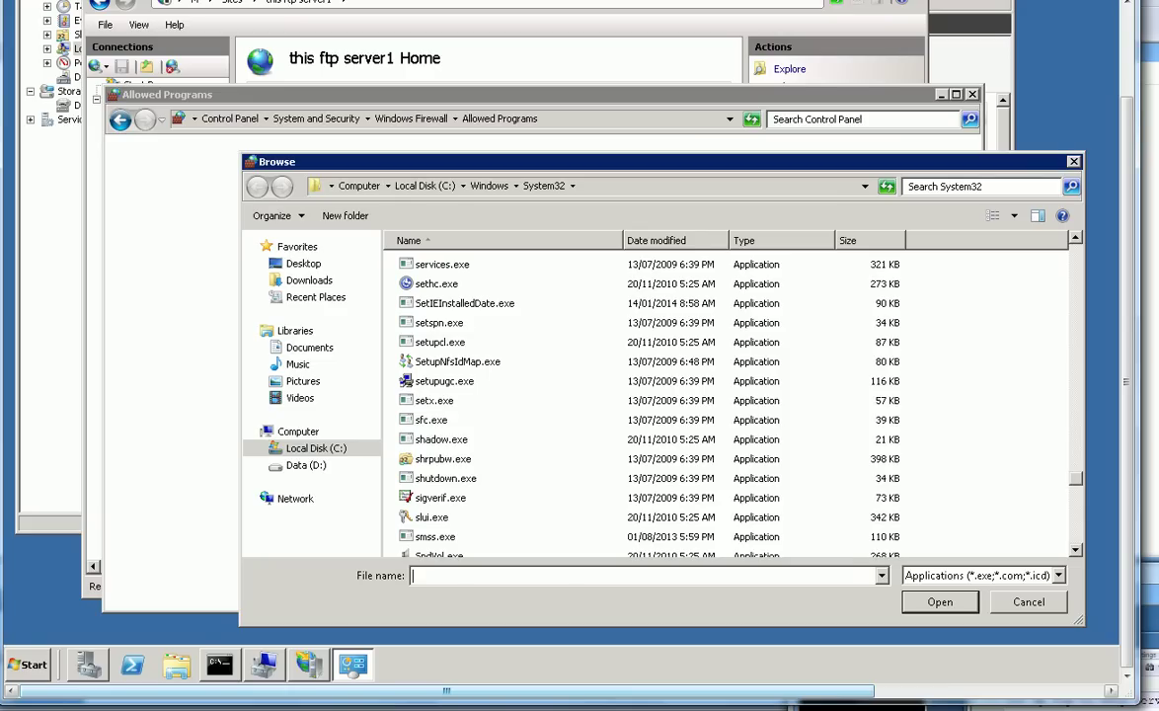
scroll(730, 395, "down", 2)
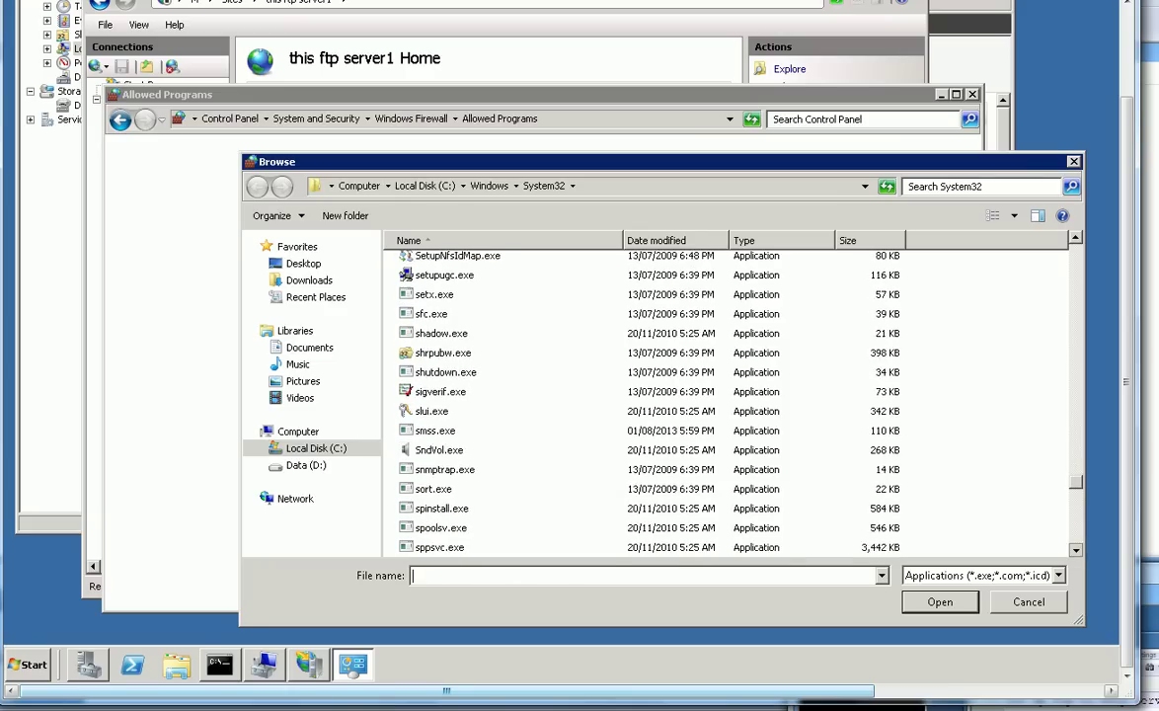
scroll(730, 395, "down", 2)
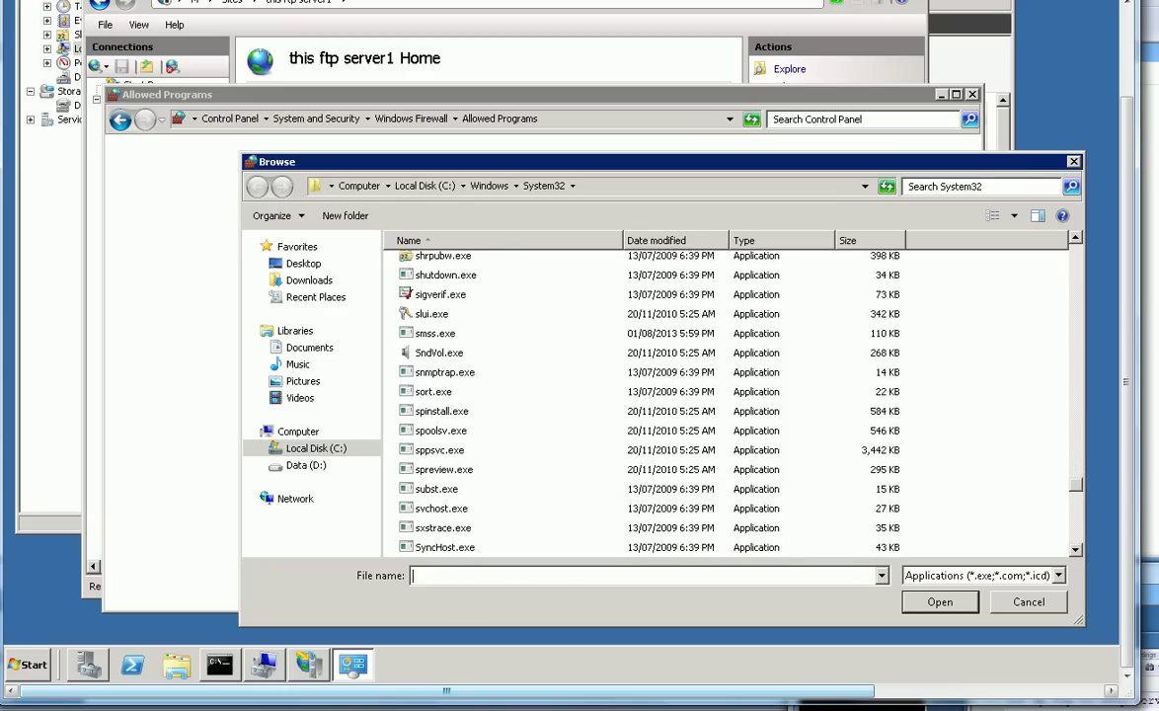
left_click(441, 507)
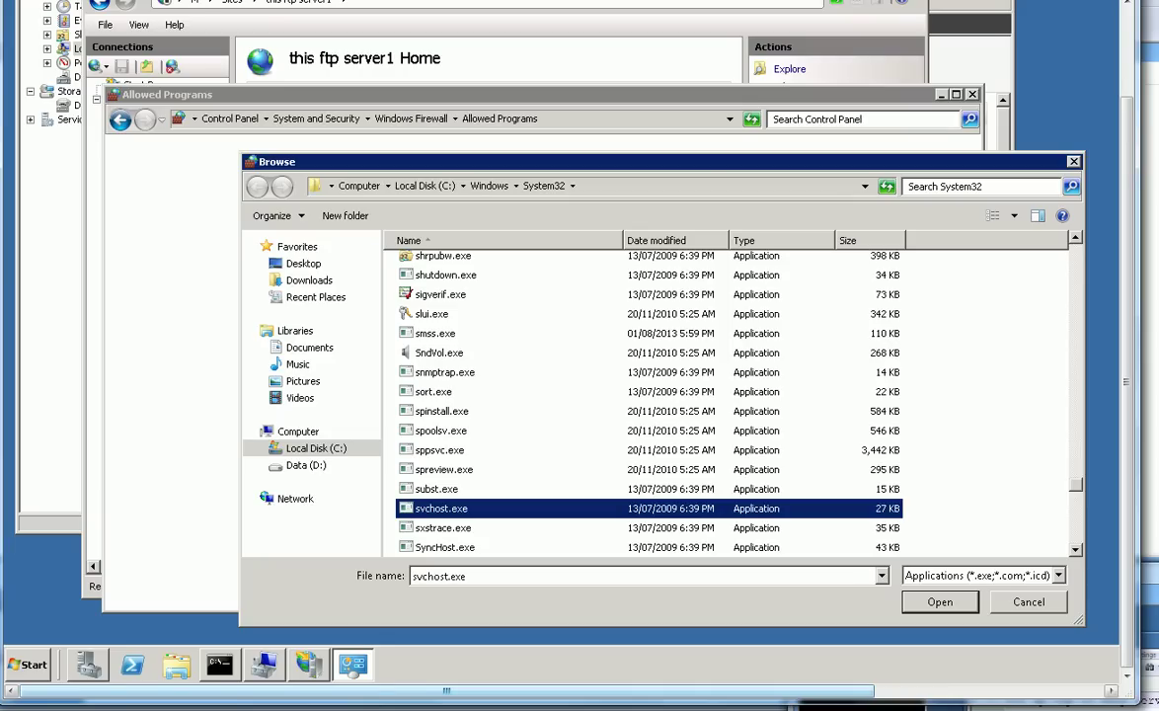
key("Return")
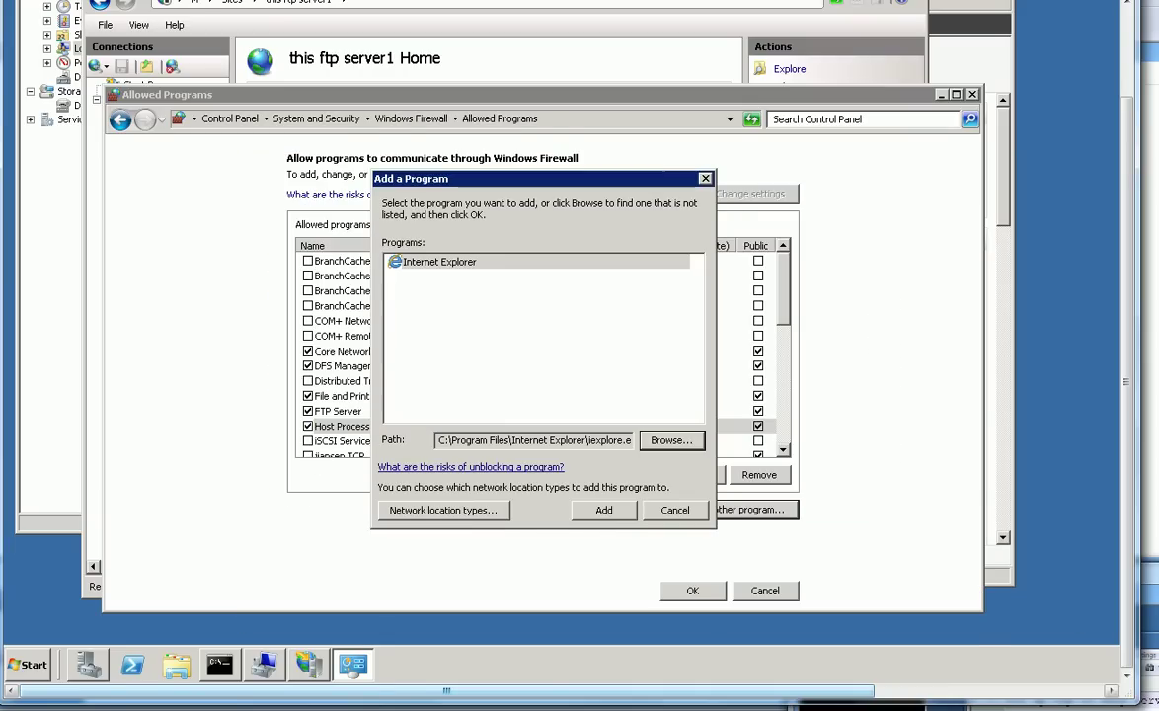
left_click(674, 510)
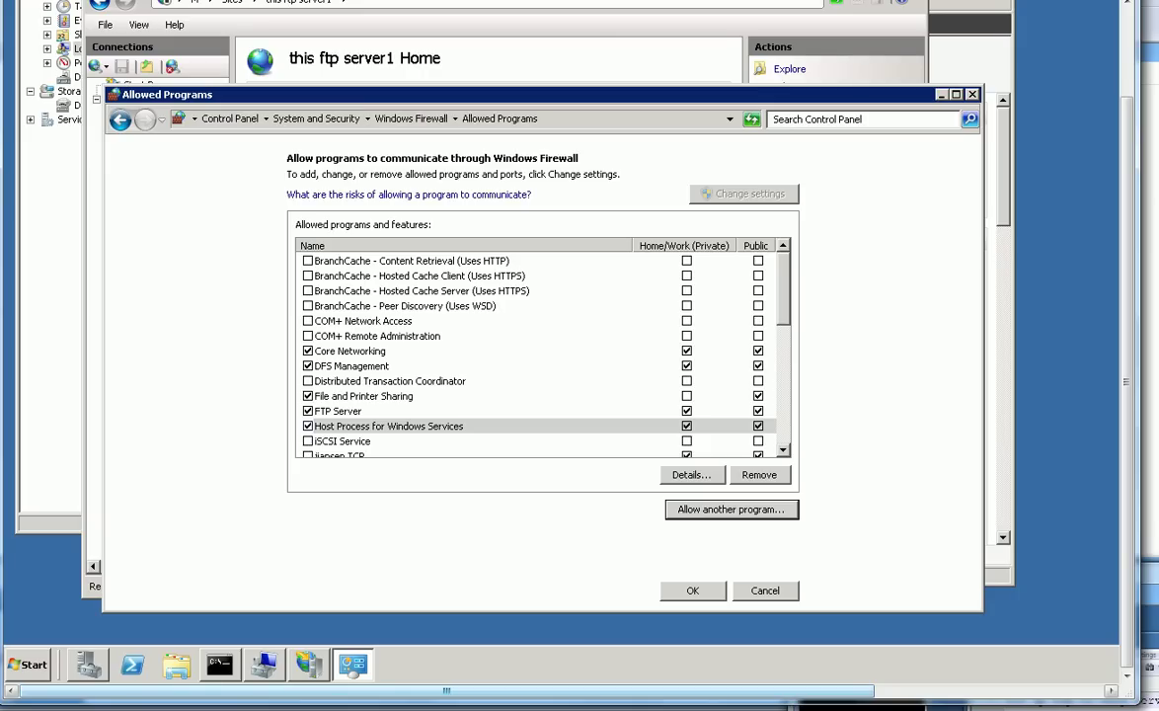
key("Tab")
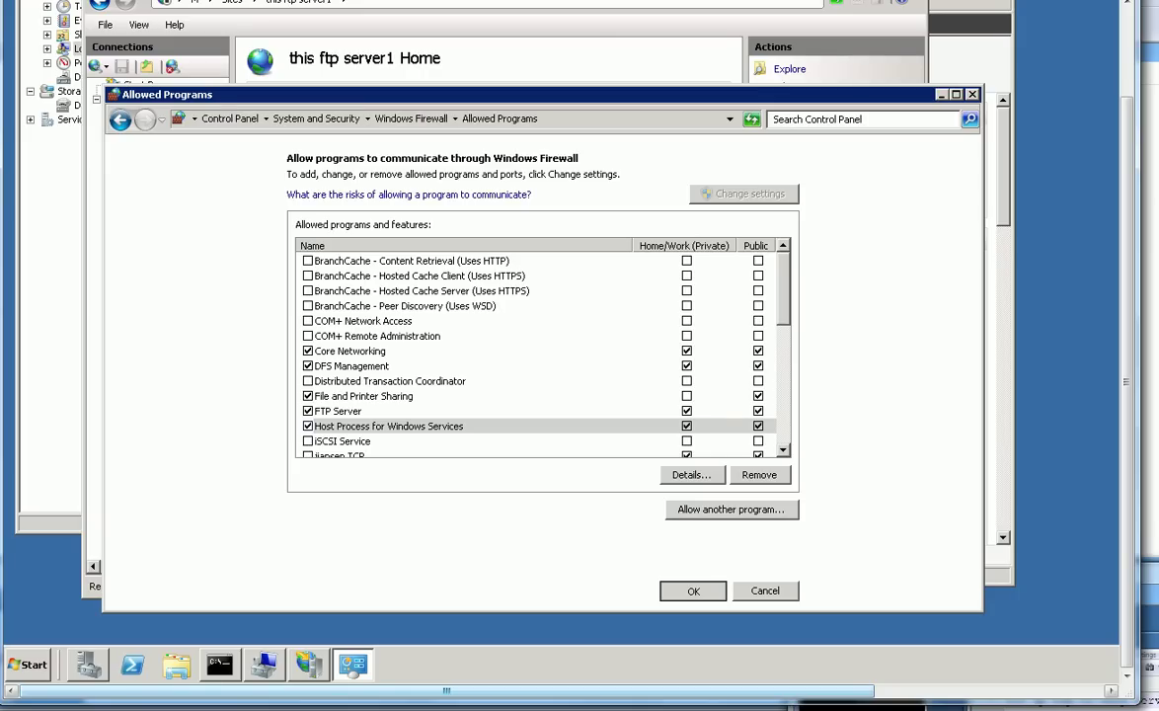
key("Return")
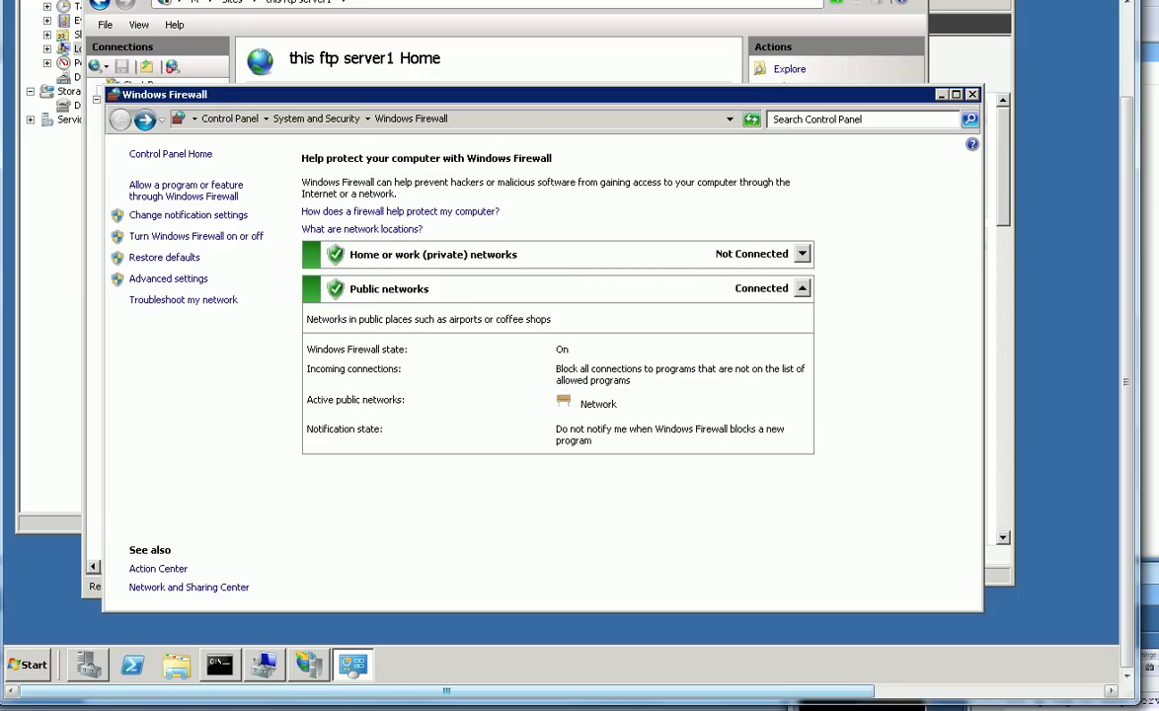
Switch to the Notepad++ notes and highlight the item "Set sftp server"
key("alt+Tab")
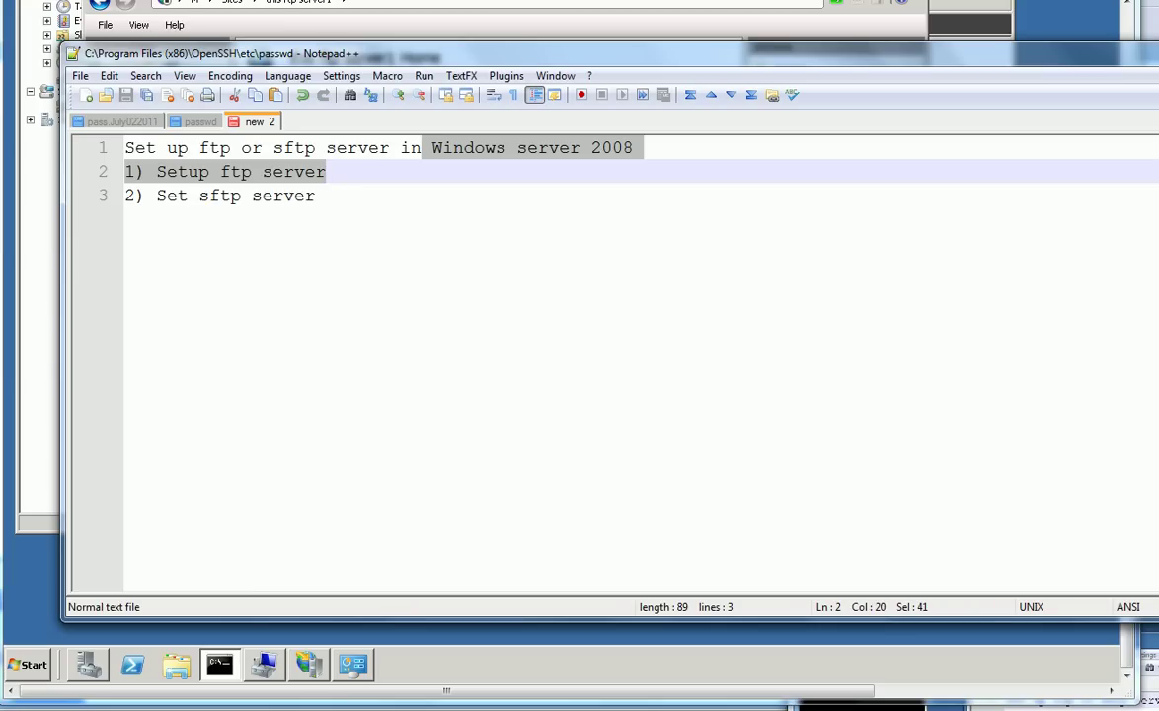
left_click_drag(157, 195, 315, 195)
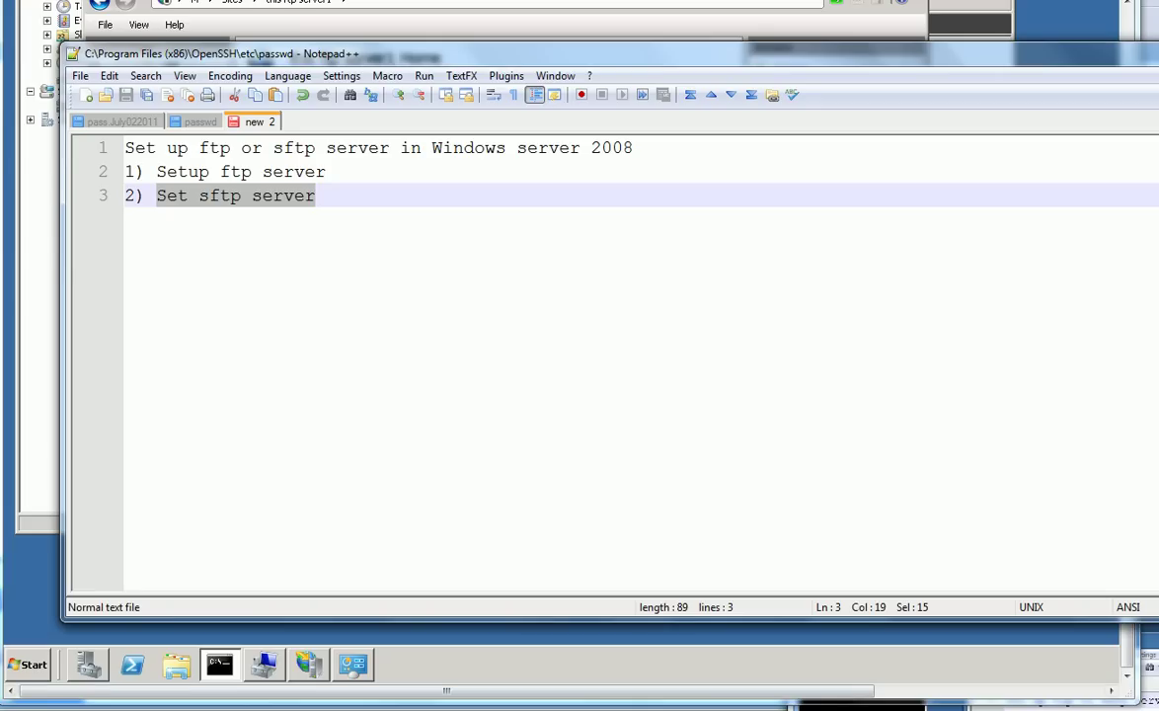
Switch to the SSHWindows download page for OpenSSH for Windows in Firefox and open its Binary Installer Releases
mouse_move(395, 709)
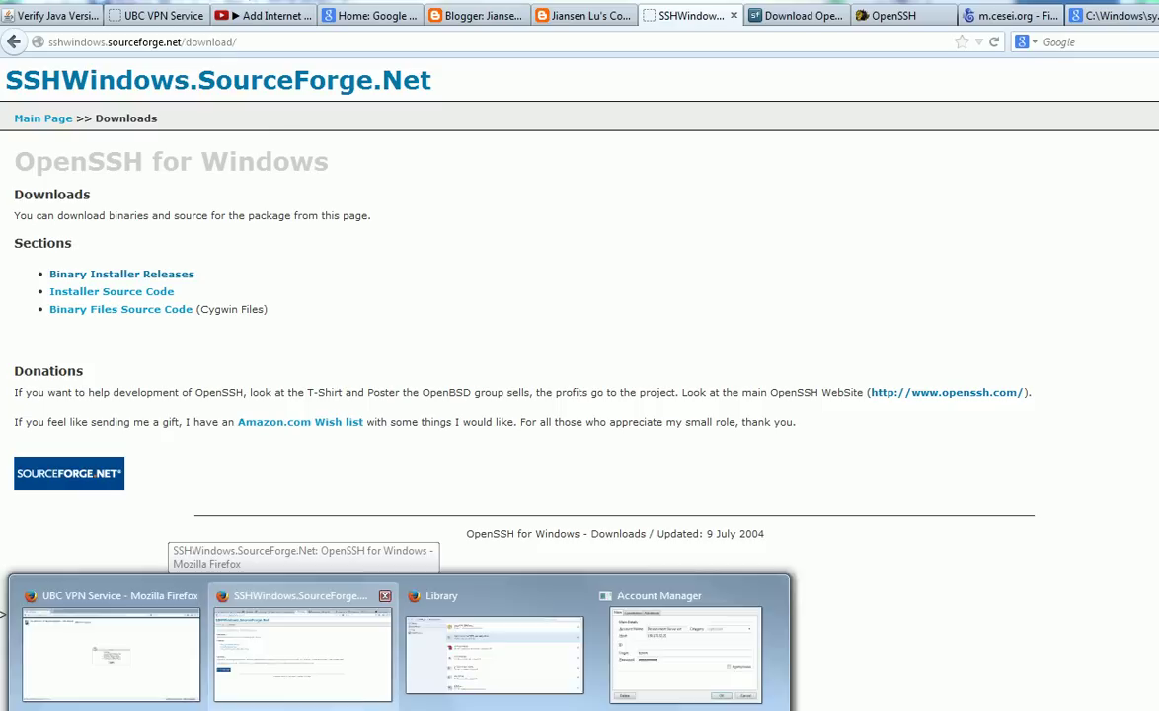
left_click(301, 651)
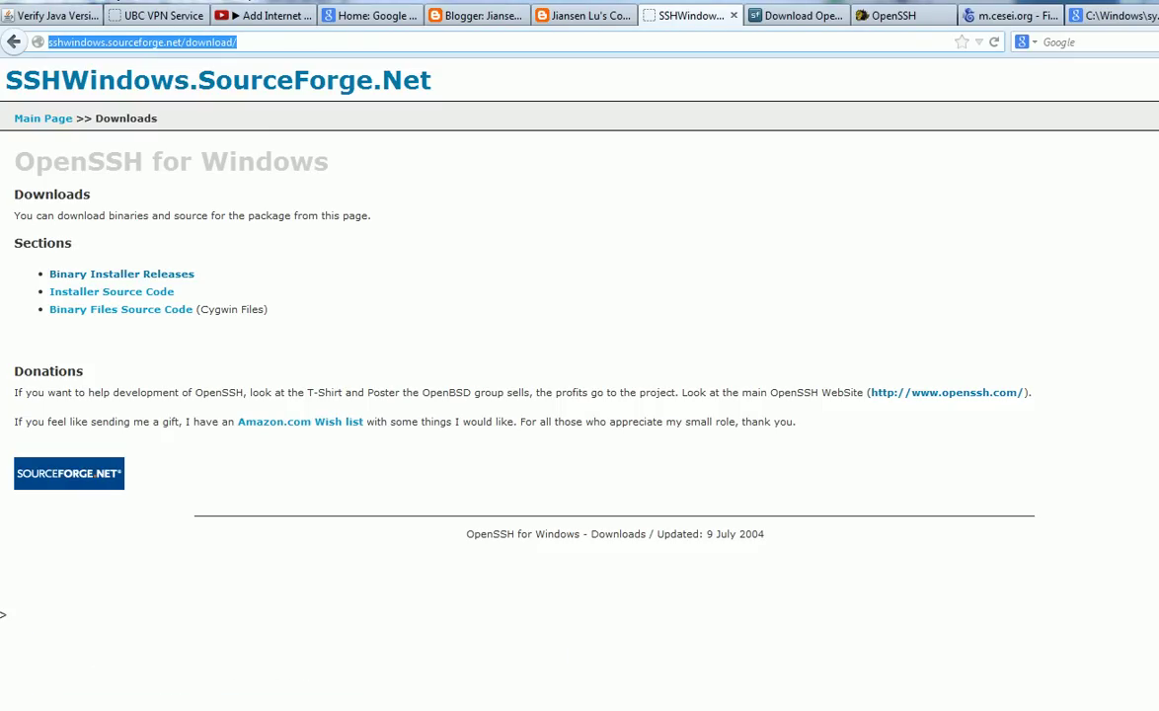
left_click_drag(14, 161, 328, 161)
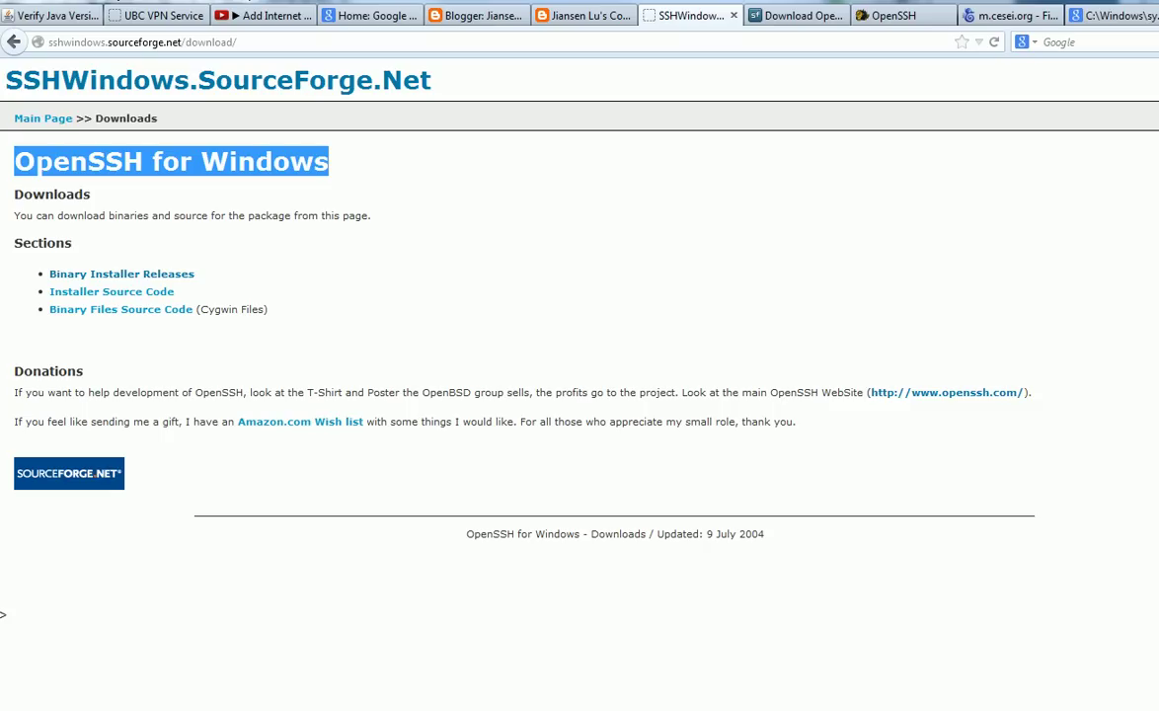
left_click_drag(237, 41, 46, 42)
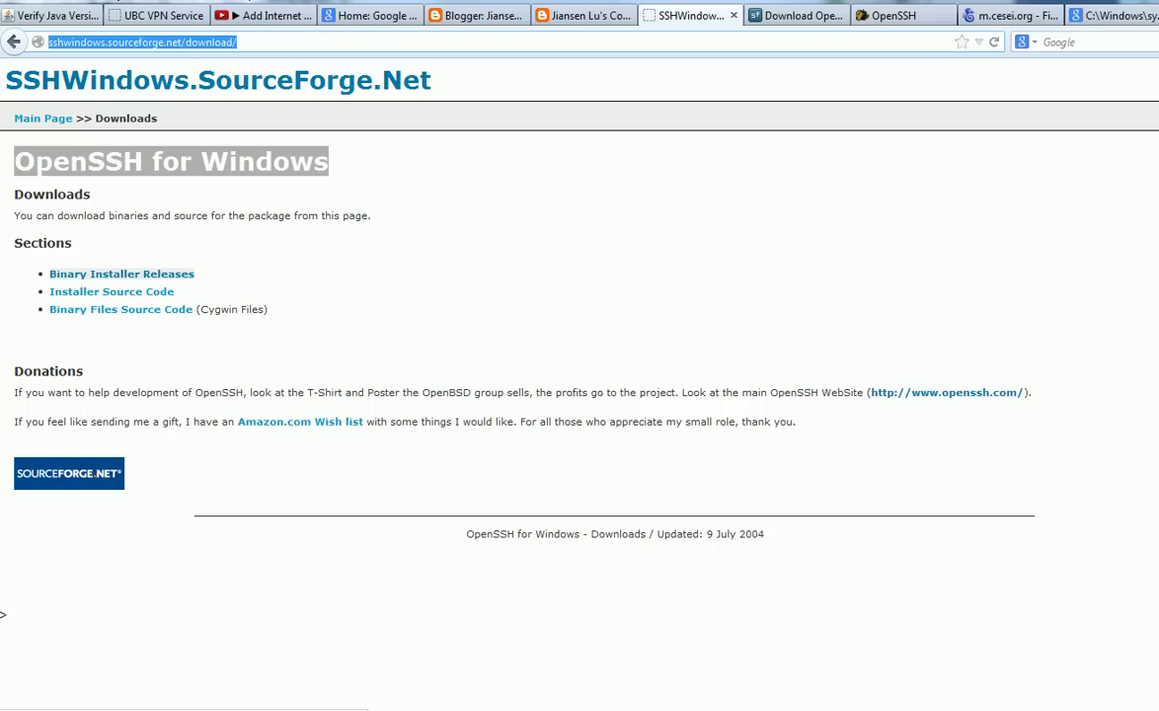
left_click(122, 274)
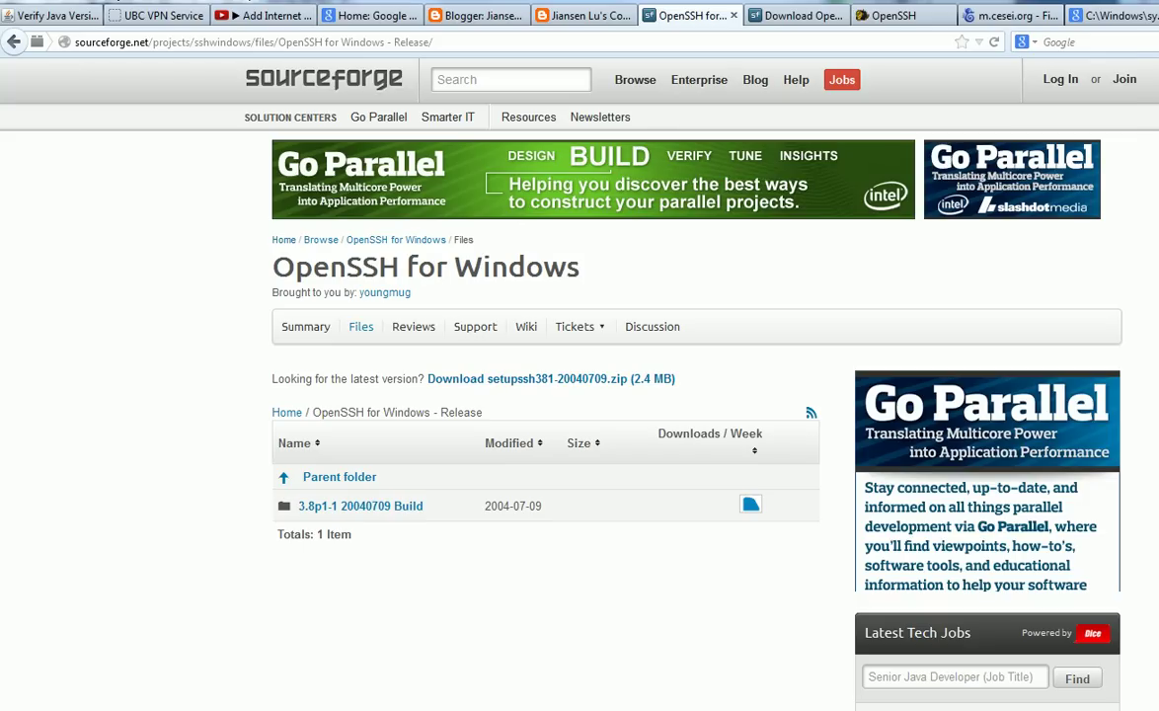
Switch to File Explorer and inspect the OpenSSH folder in C:\Program Files (x86), ending in its bin subfolder
mouse_move(296, 709)
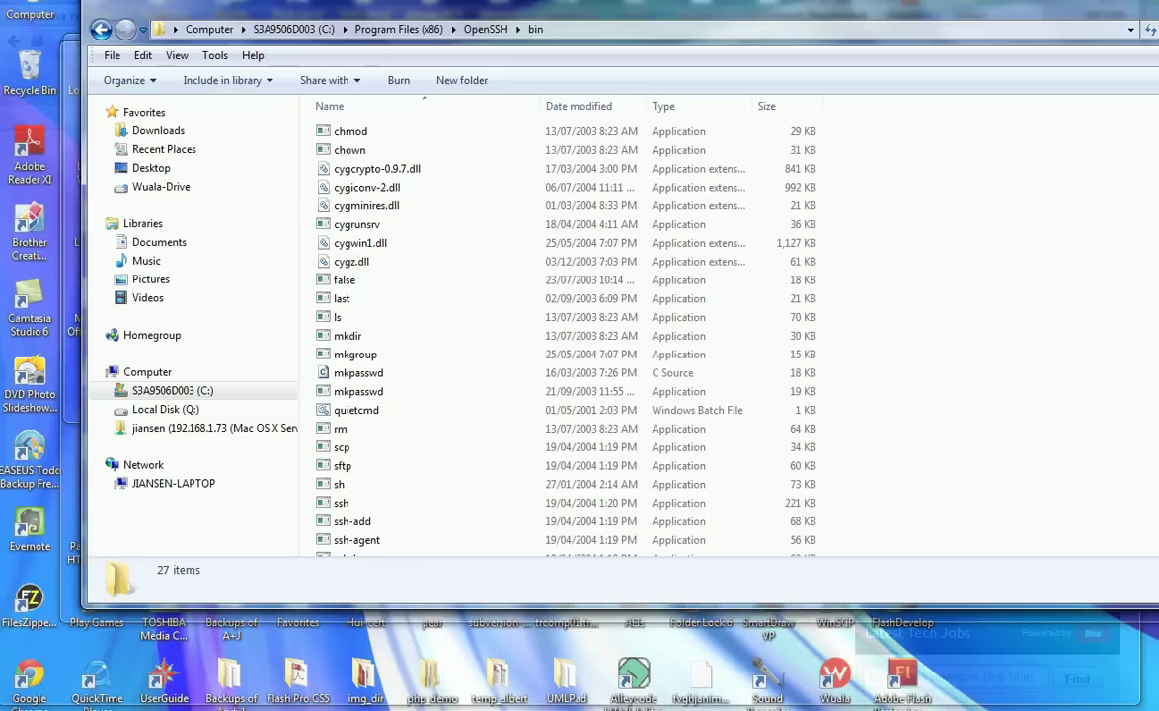
left_click(110, 651)
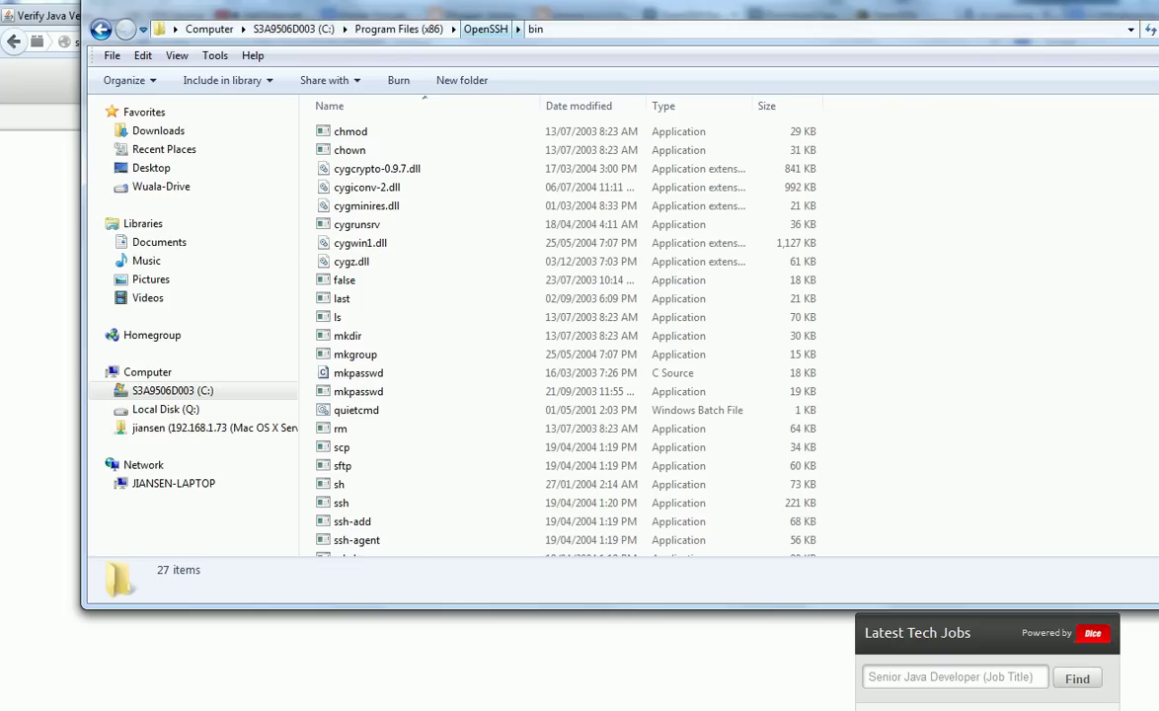
left_click(485, 29)
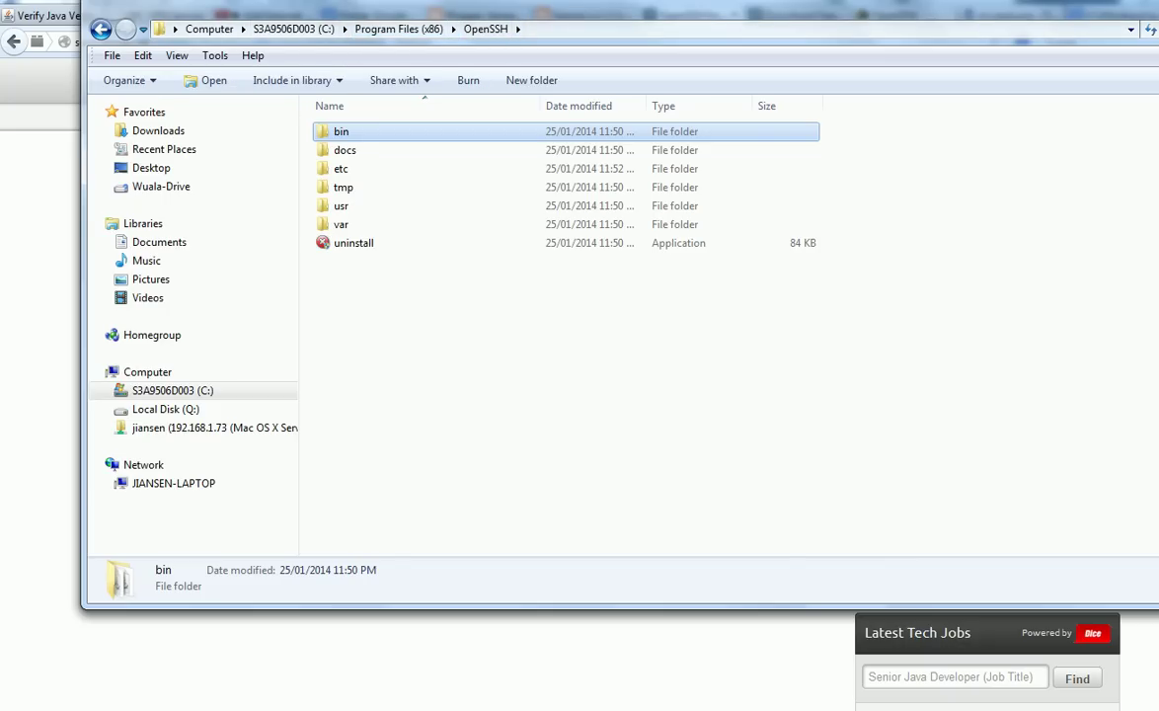
double_click(341, 131)
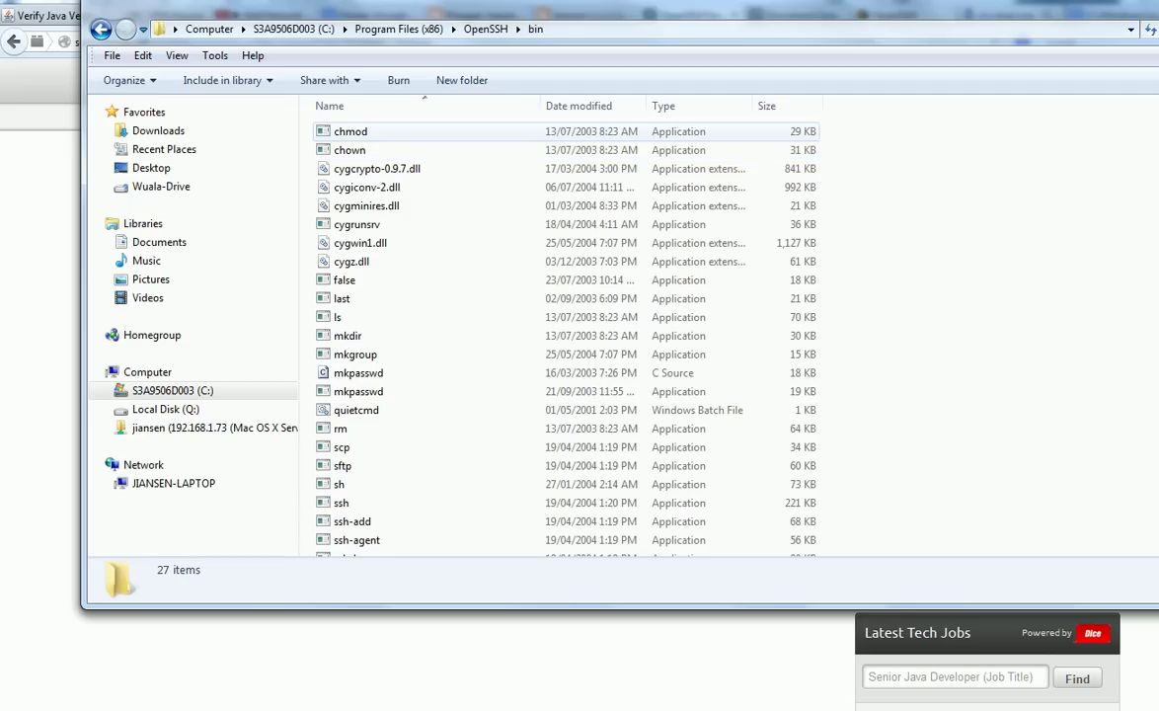
left_click(99, 29)
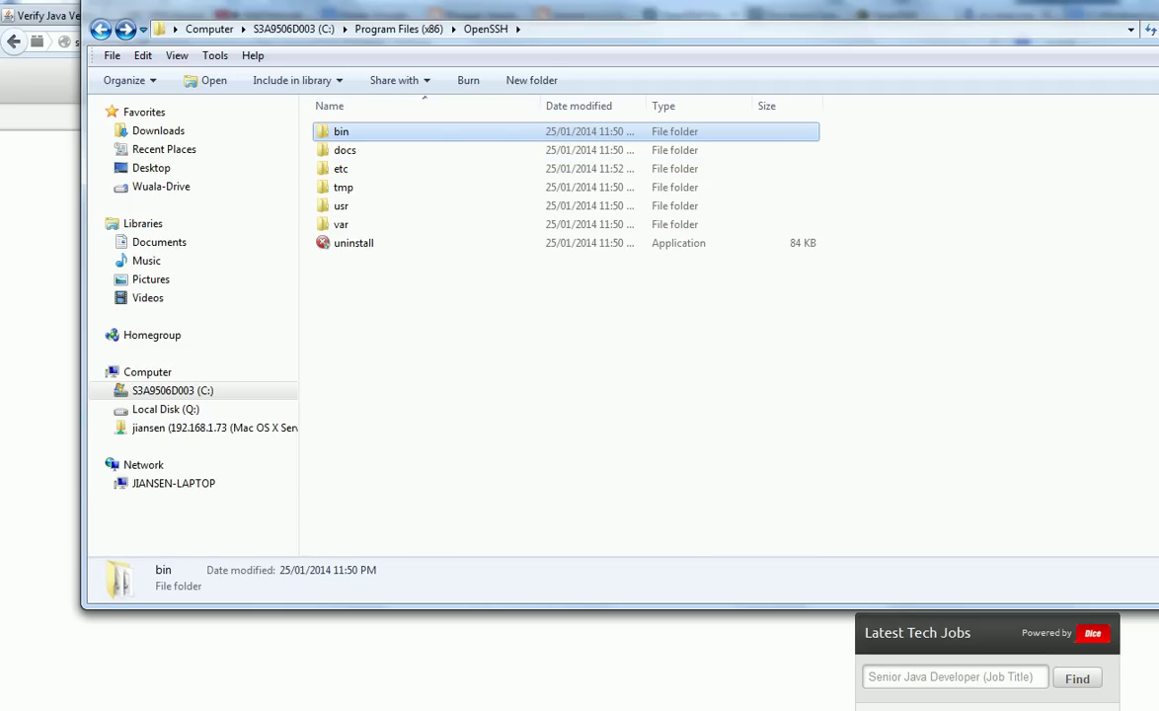
double_click(399, 131)
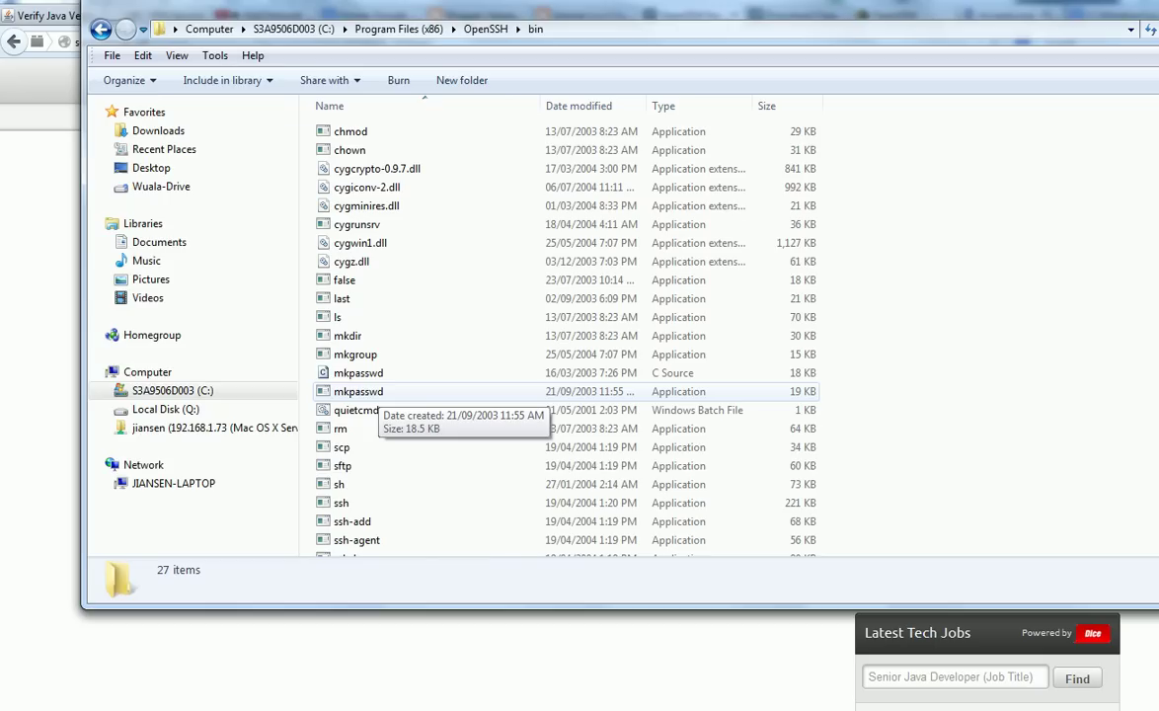
Review the mkpasswd command in Command Prompt, and highlight the user's home directory path in the passwd file in Notepad++
key("alt+Tab")
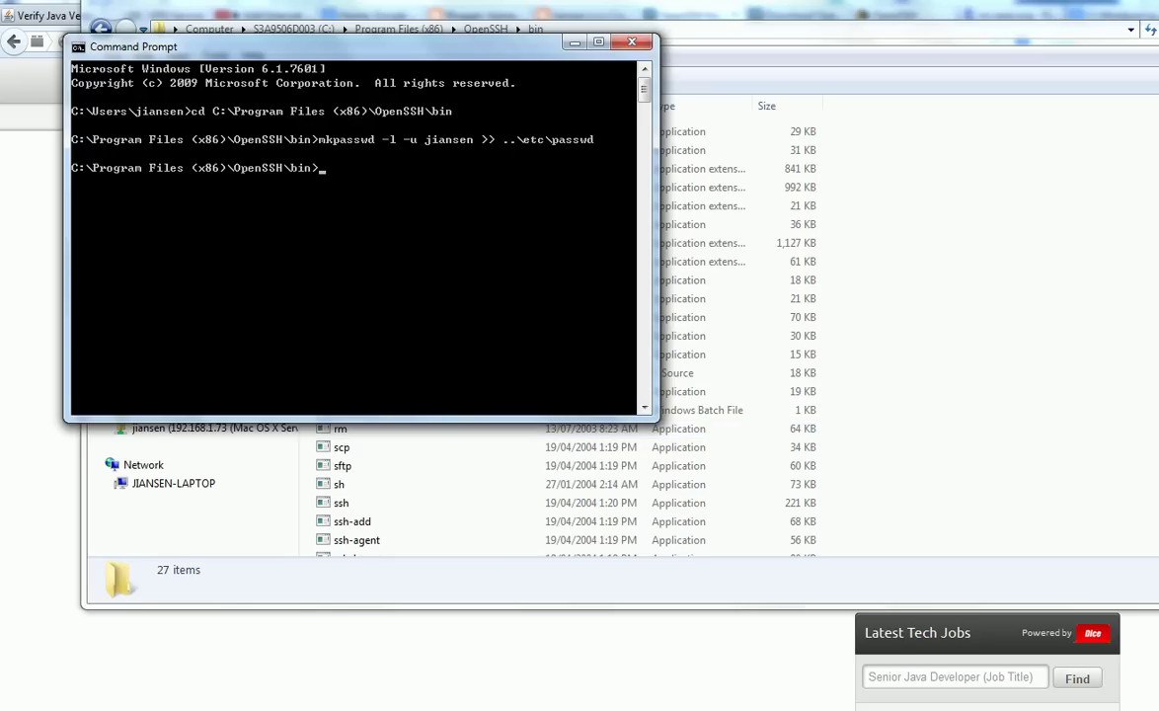
key("alt+Tab")
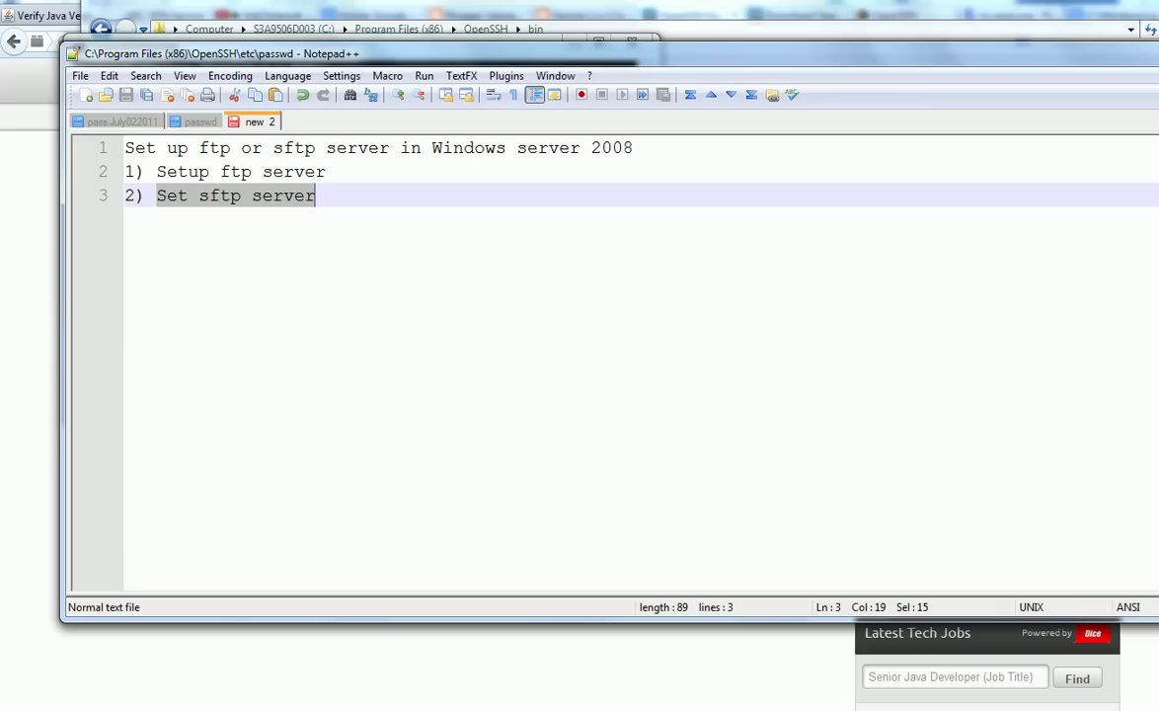
key("ctrl+Tab")
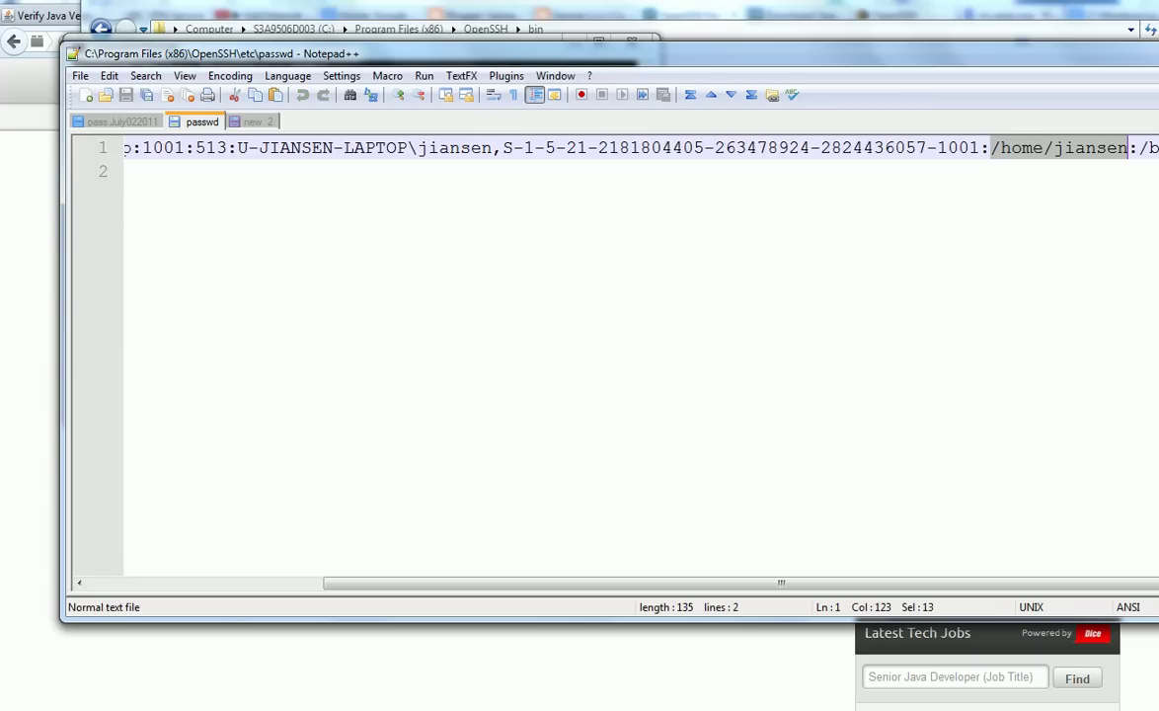
mouse_move(780, 583)
left_mouse_down()
mouse_move(580, 582)
mouse_move(781, 583)
left_mouse_up()
left_click(990, 147)
left_click_drag(989, 147, 1116, 147)
Return to the setup notes, highlight "Setup ftp server" and "Set sftp server" in turn, and switch to Command Prompt
key("ctrl+Tab")
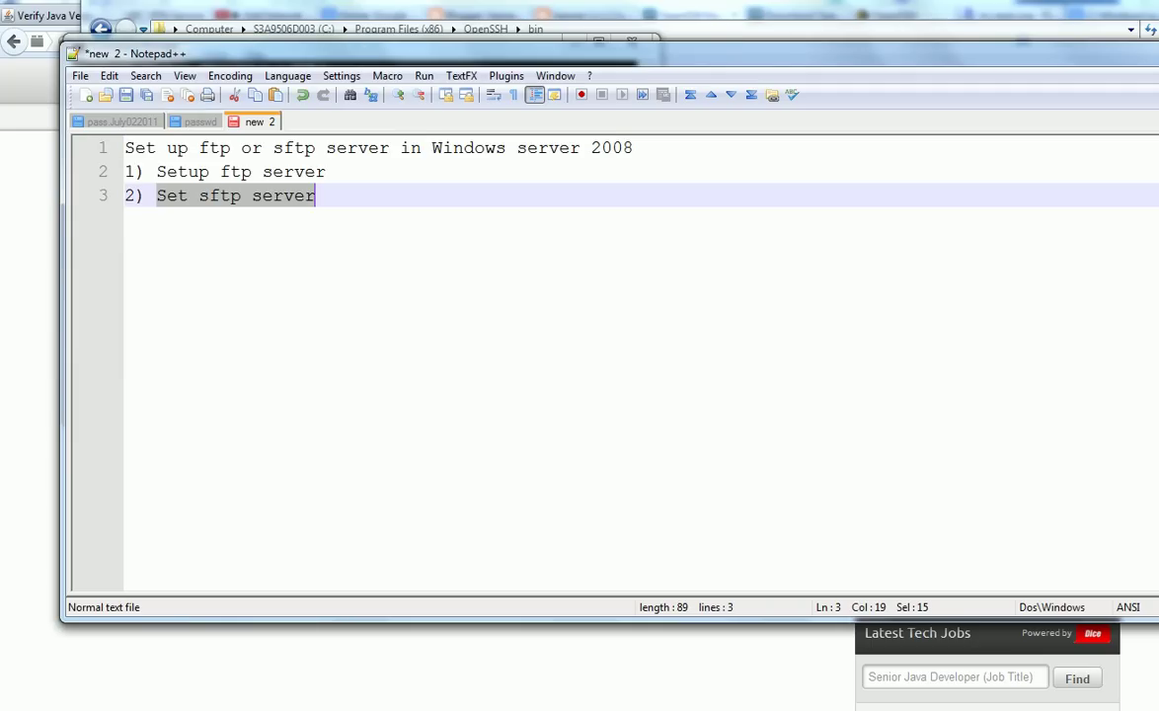
left_click(156, 170)
left_click_drag(156, 171, 325, 171)
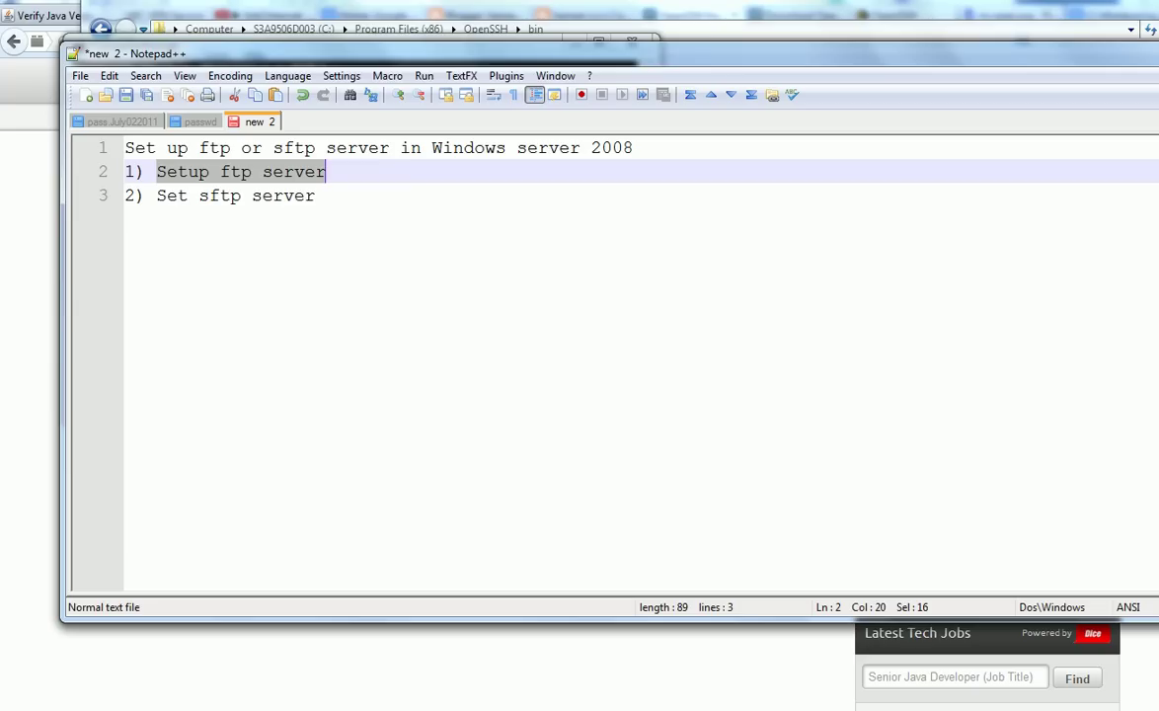
left_click_drag(157, 195, 315, 195)
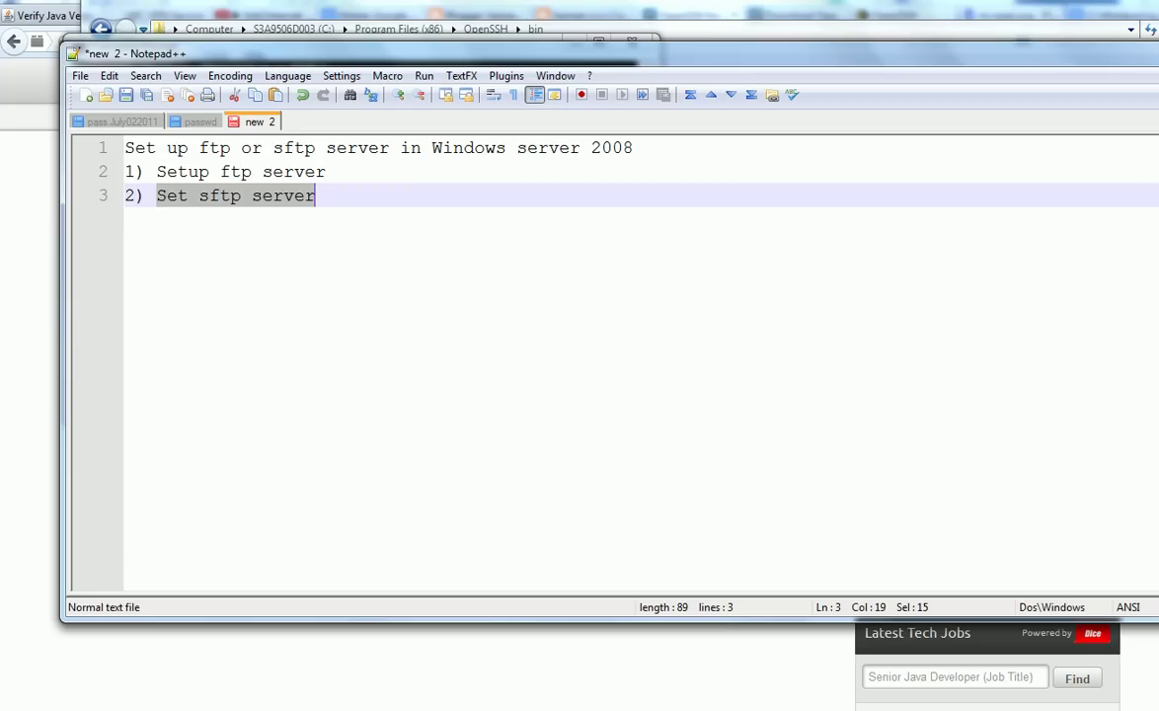
key("alt+Tab")
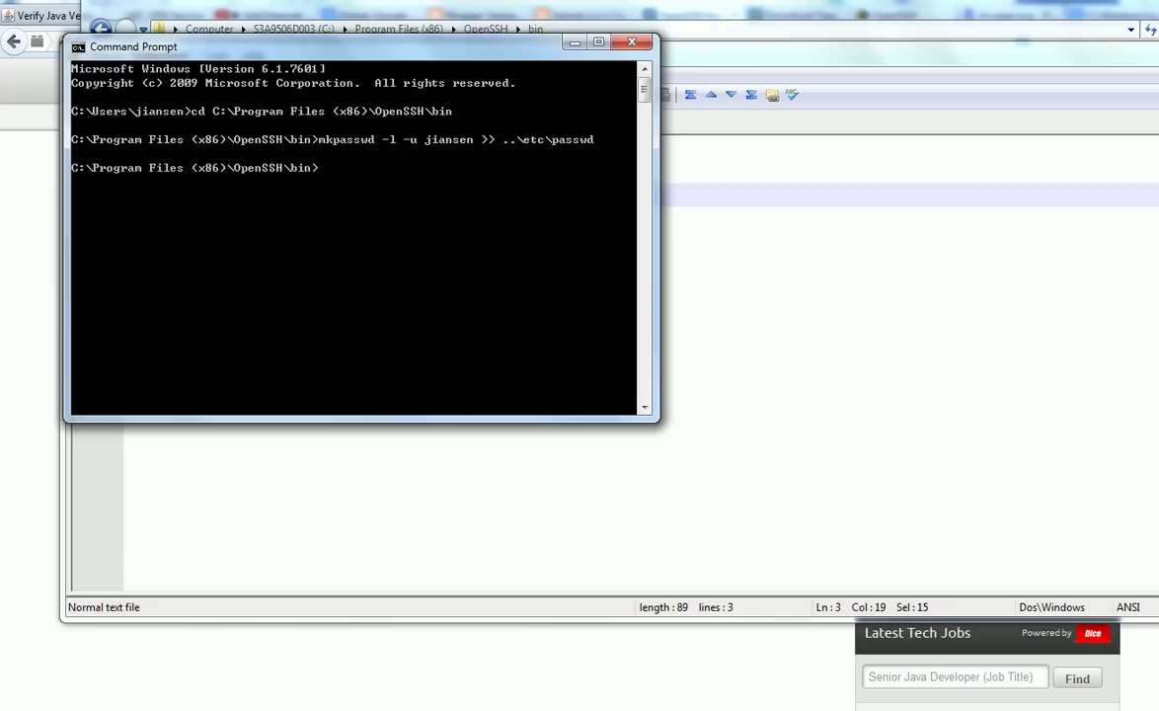